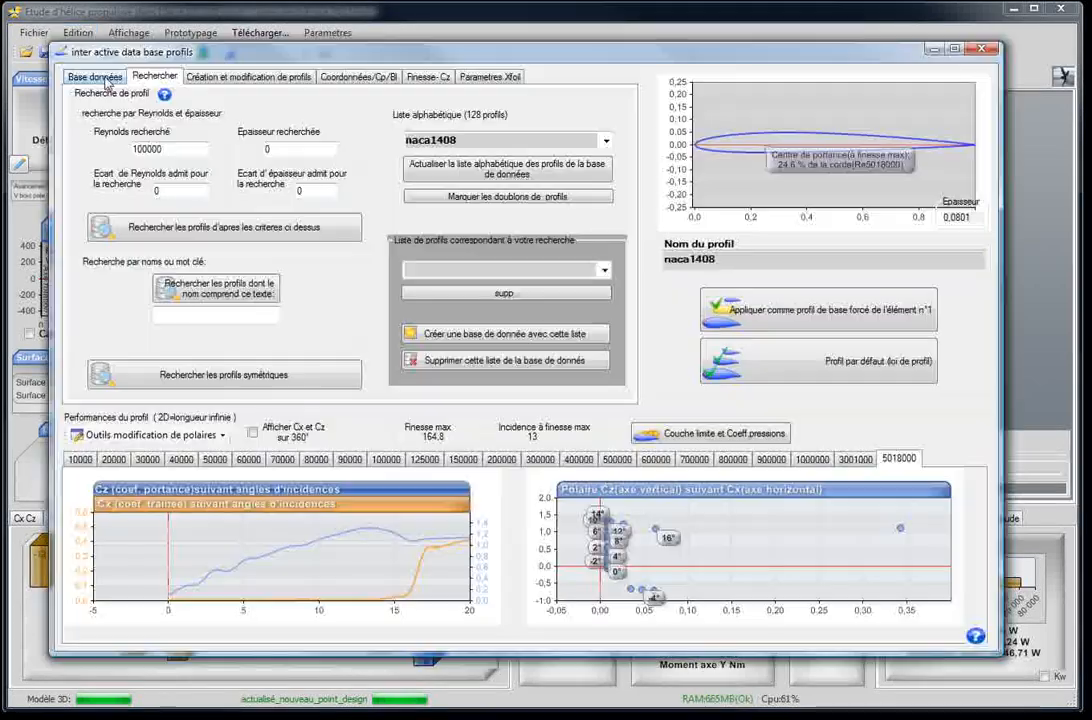
Browse the airfoil profiles in the database and close the profile database window.
{"action": "left_click", "coordinate": [105, 79]}
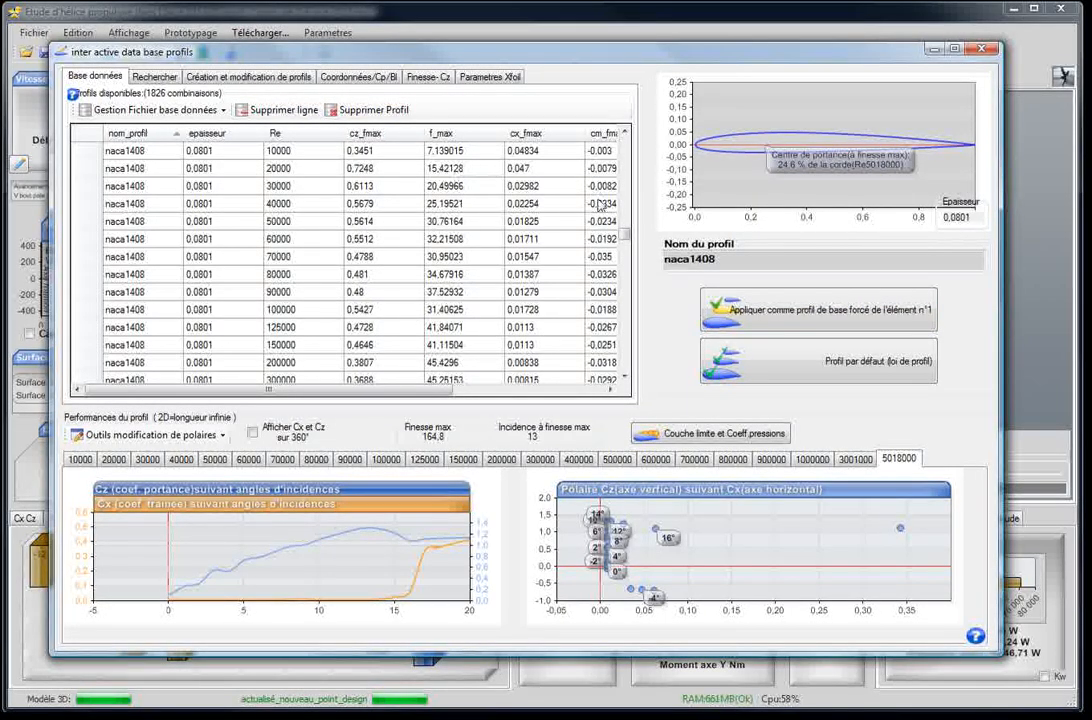
{"action": "left_click_drag", "start_coordinate": [624, 237], "coordinate": [622, 160]}
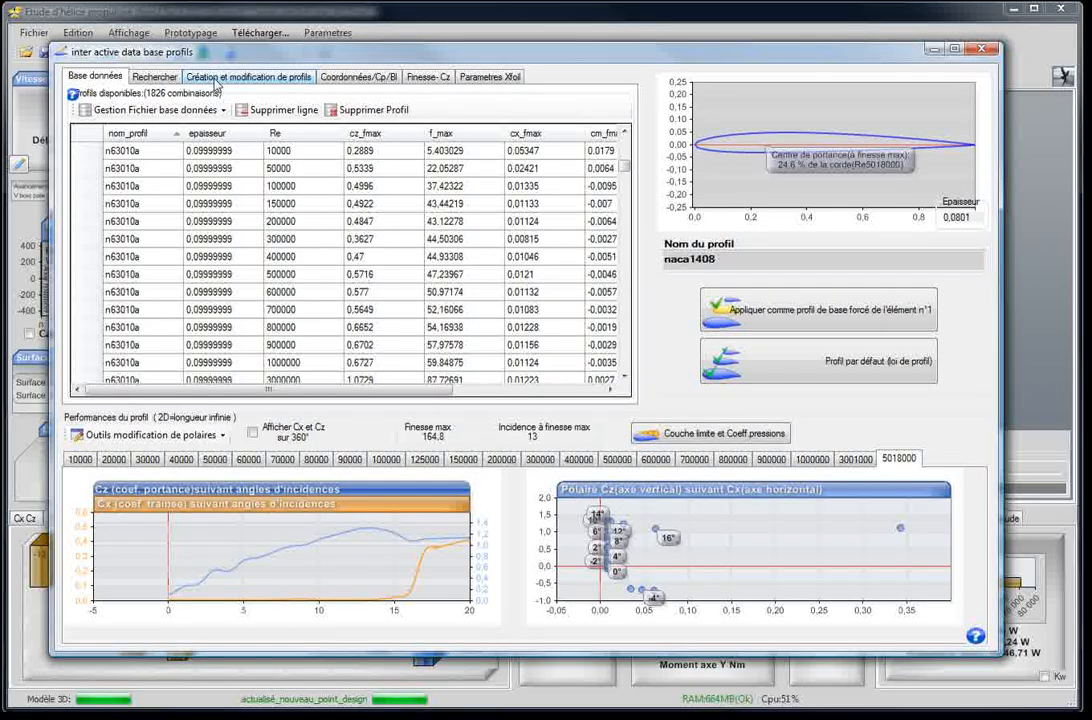
{"action": "left_click_drag", "start_coordinate": [875, 61], "coordinate": [889, 63]}
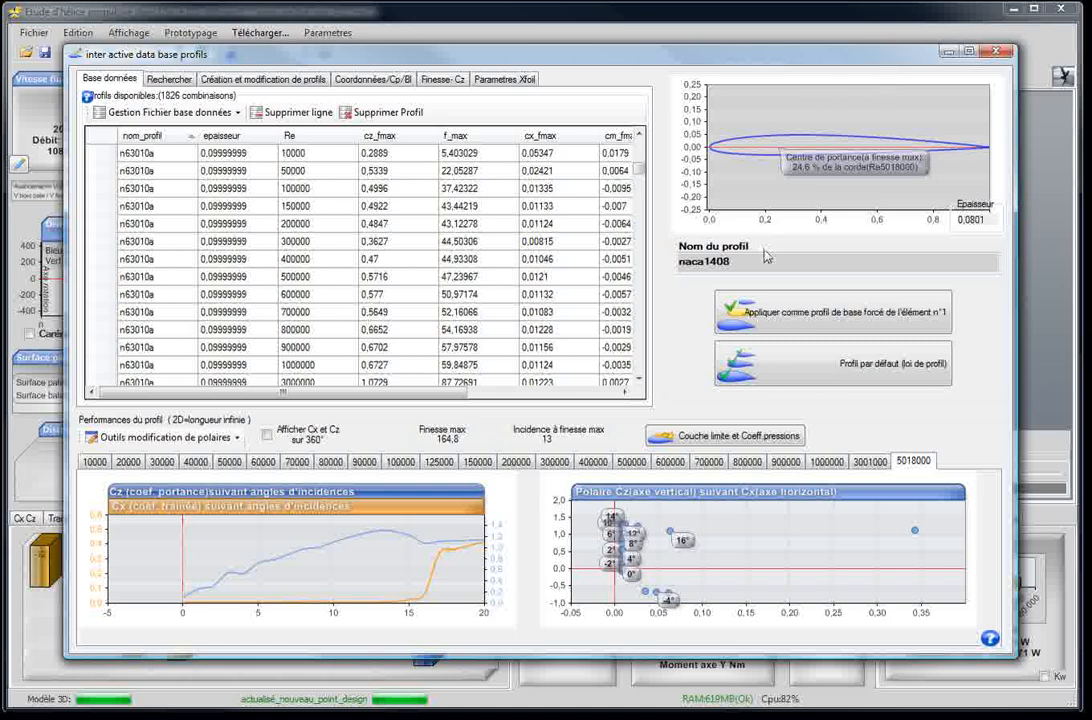
{"action": "left_click_drag", "start_coordinate": [734, 262], "coordinate": [674, 262]}
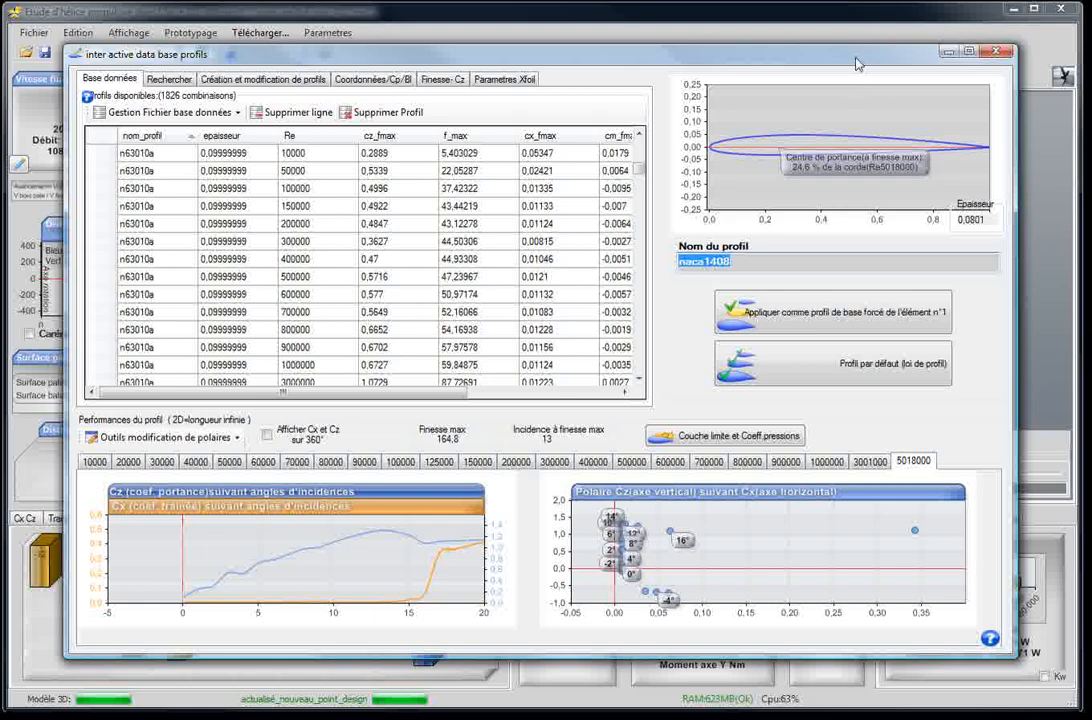
{"action": "left_click", "coordinate": [946, 53]}
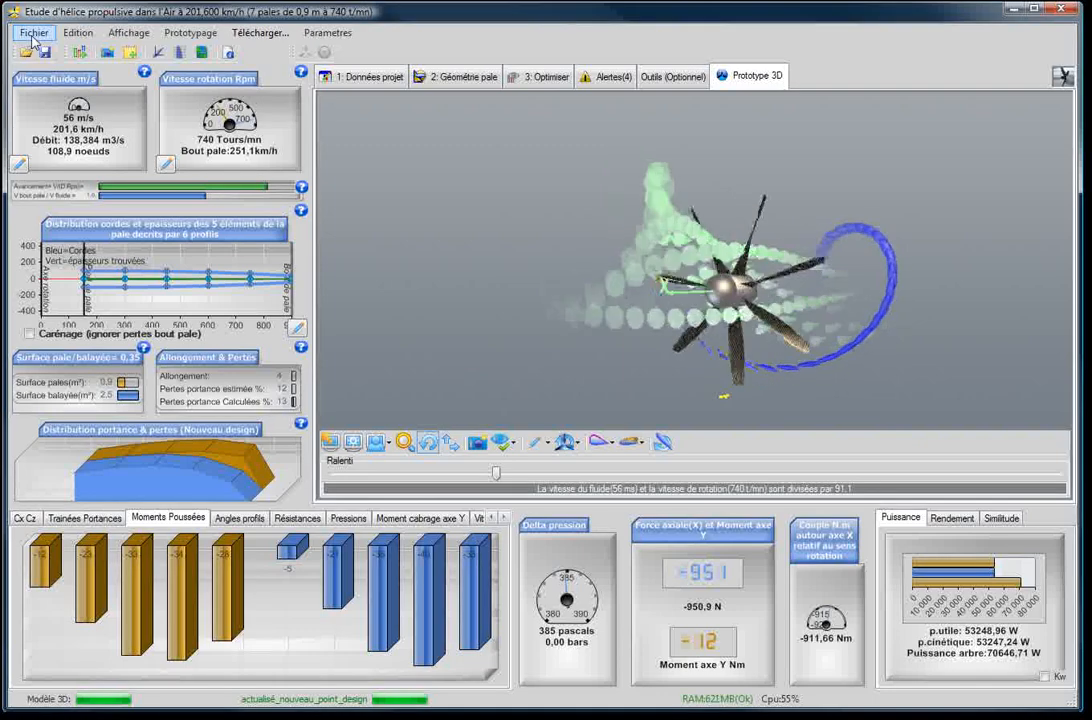
Review the project's ambient fluid data and the list of models available for a new project.
{"action": "left_click", "coordinate": [365, 78]}
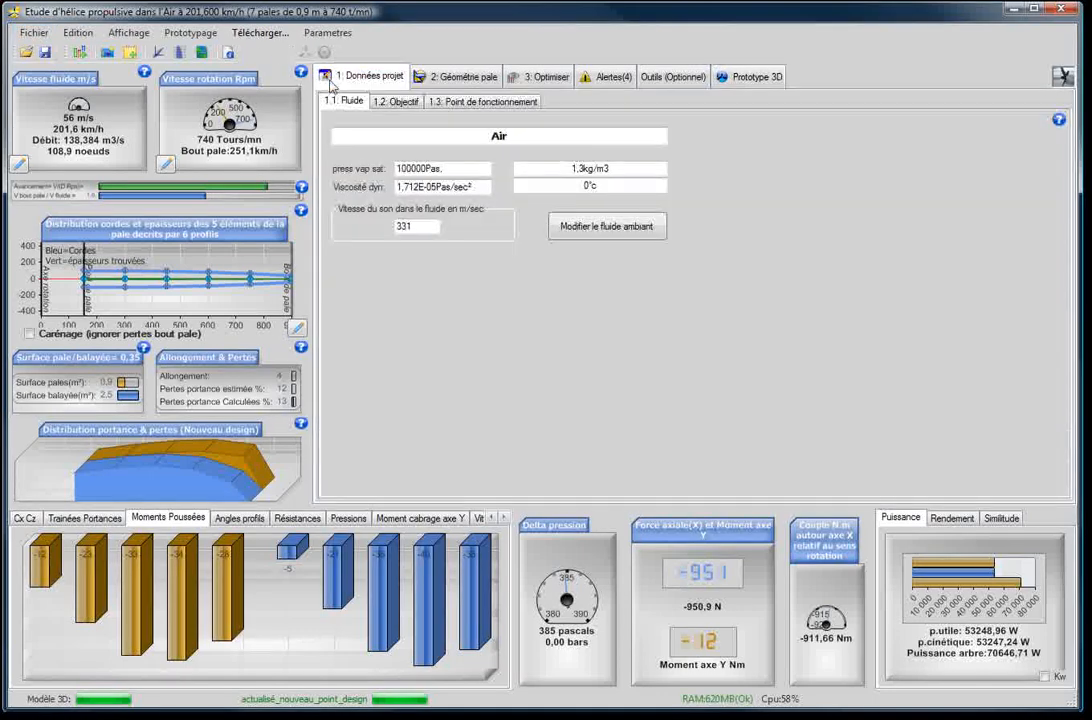
{"action": "left_click", "coordinate": [33, 33]}
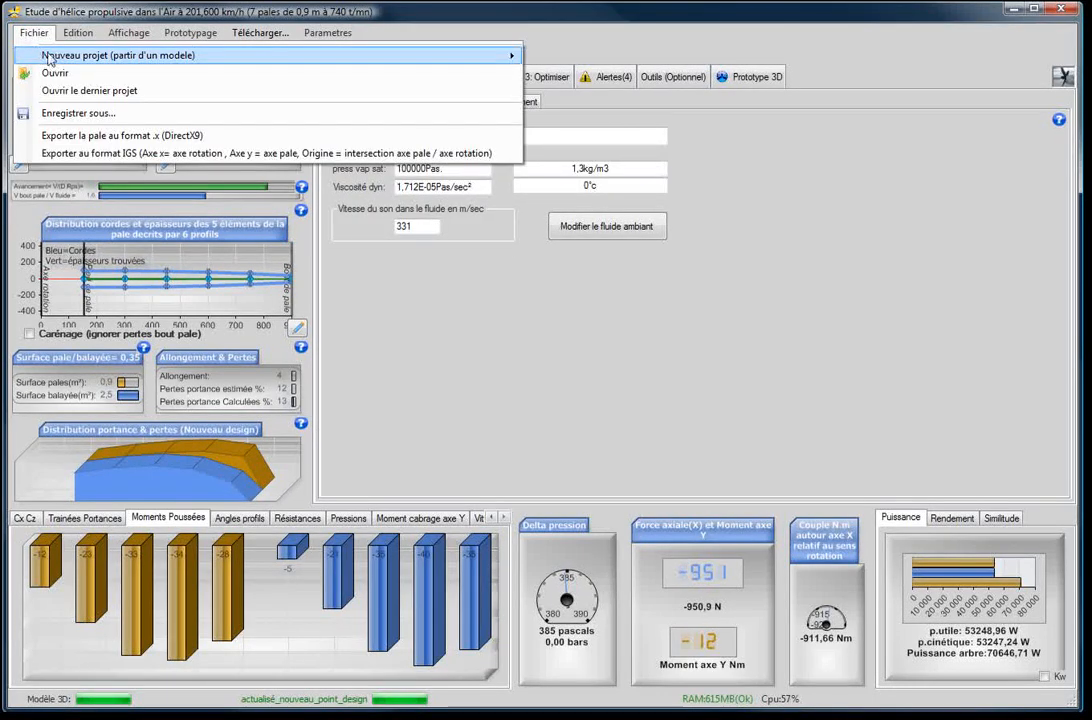
{"action": "mouse_move", "coordinate": [66, 53]}
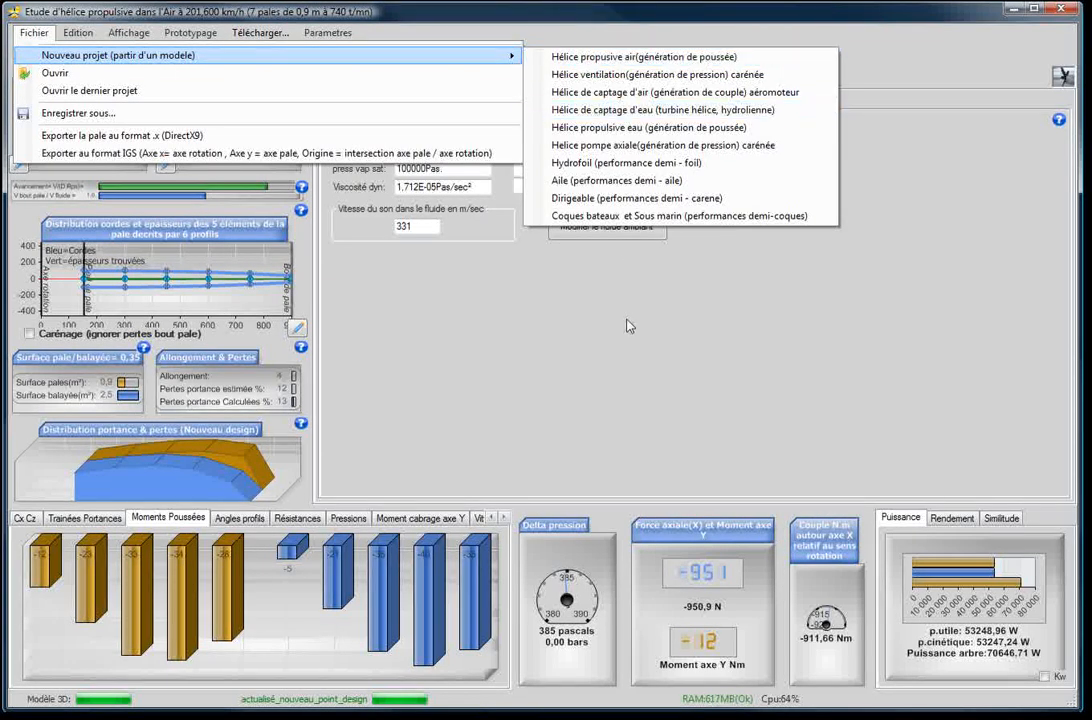
{"action": "left_click", "coordinate": [452, 278]}
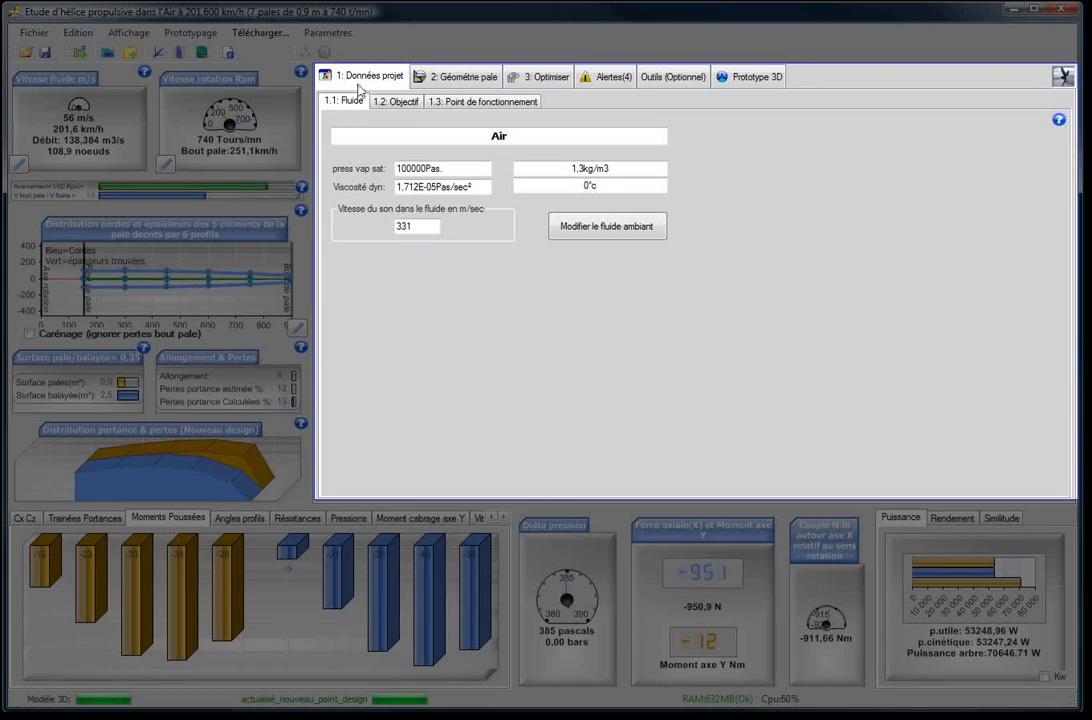
{"action": "left_click", "coordinate": [524, 137]}
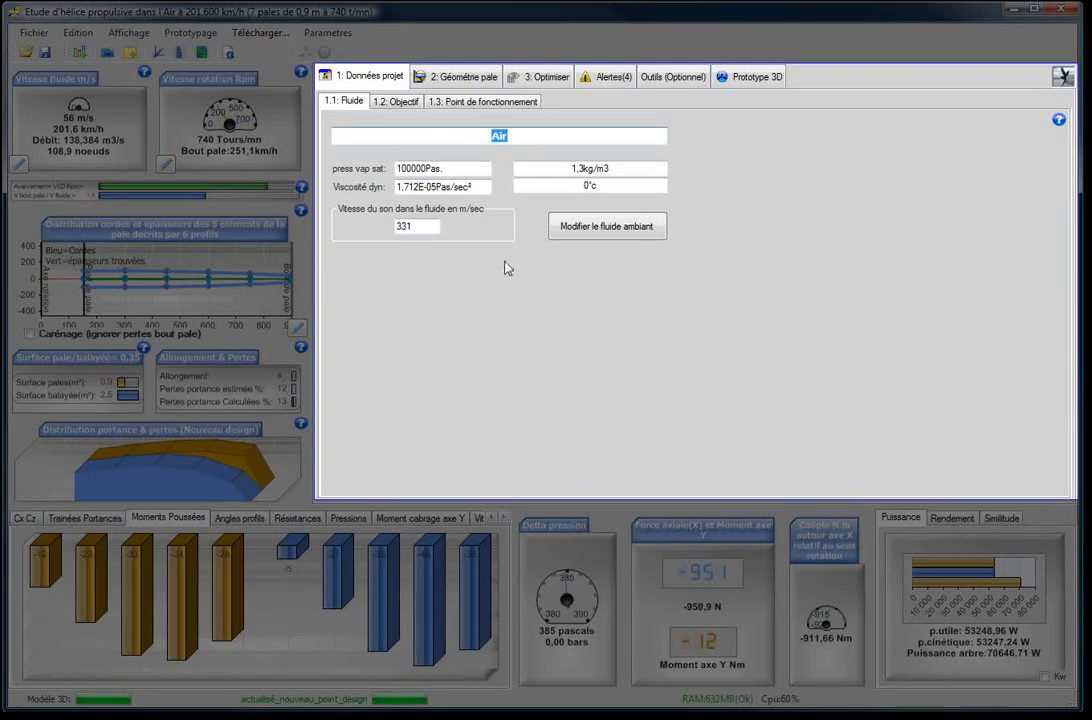
Review the propeller objective options and the operating point's upstream fluid speed and shaft rotation speed.
{"action": "left_click", "coordinate": [398, 104]}
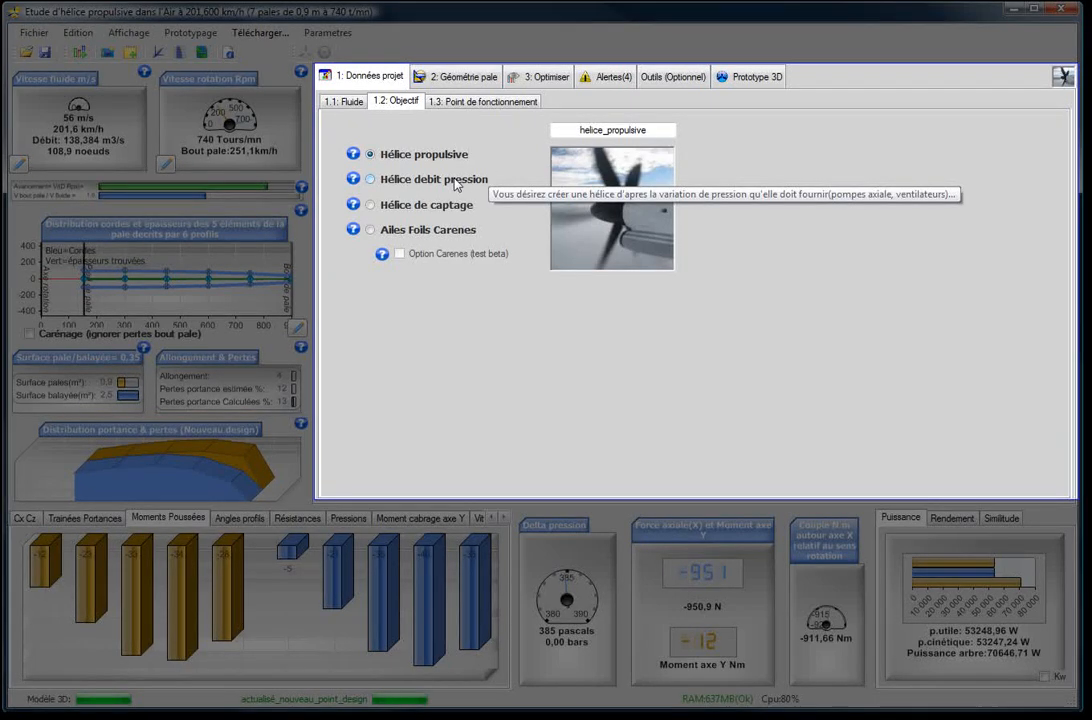
{"action": "mouse_move", "coordinate": [455, 184]}
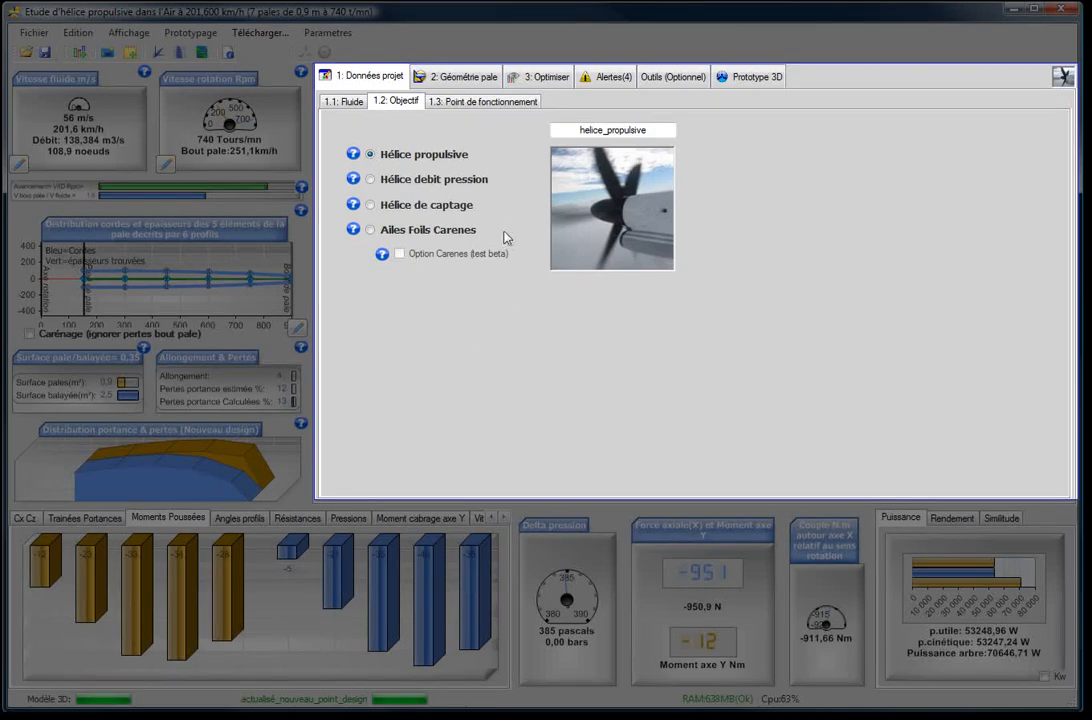
{"action": "left_click", "coordinate": [466, 104]}
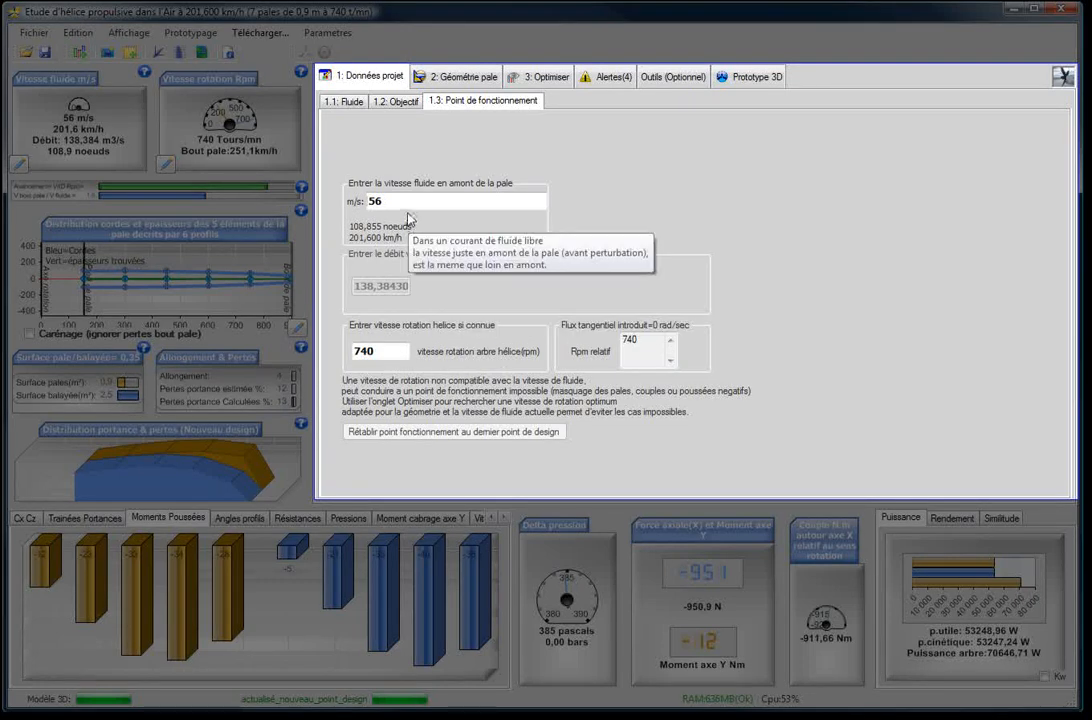
{"action": "left_click_drag", "start_coordinate": [418, 203], "coordinate": [368, 203]}
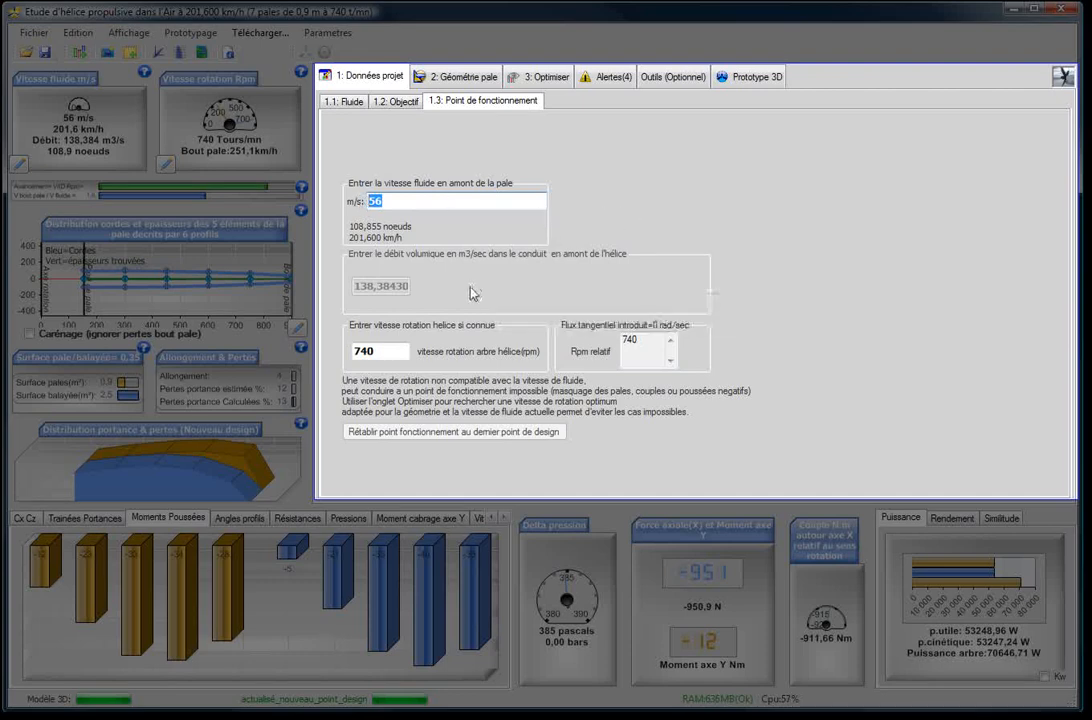
{"action": "left_click", "coordinate": [390, 351]}
{"action": "left_click_drag", "start_coordinate": [390, 351], "coordinate": [335, 352]}
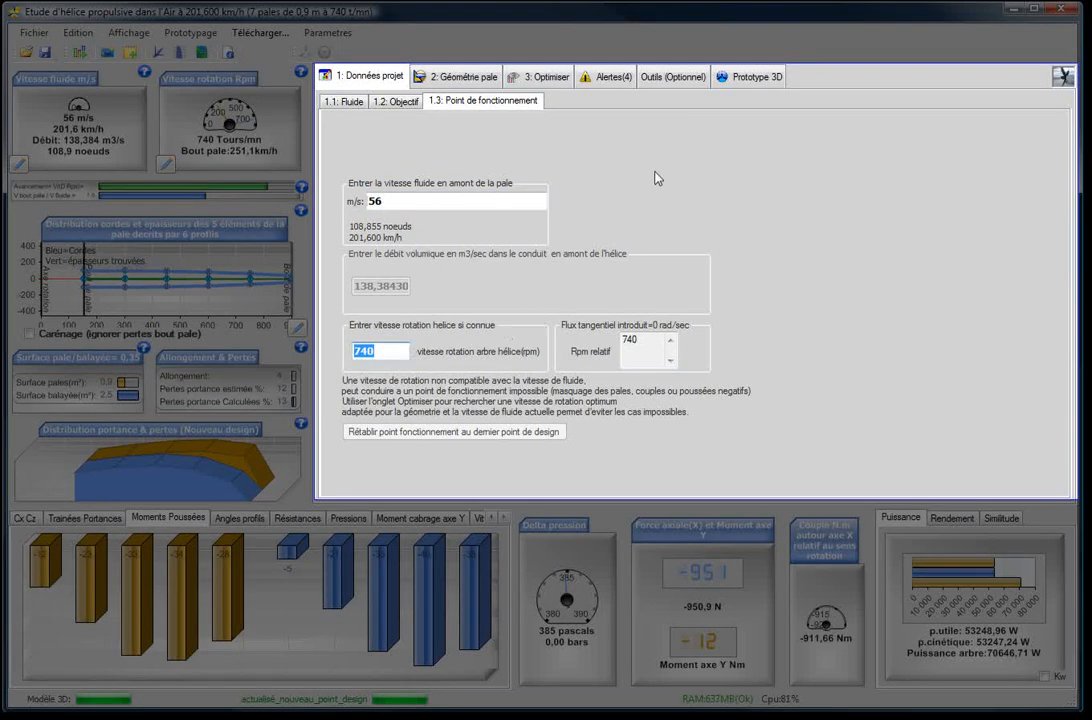
{"action": "left_click", "coordinate": [487, 200]}
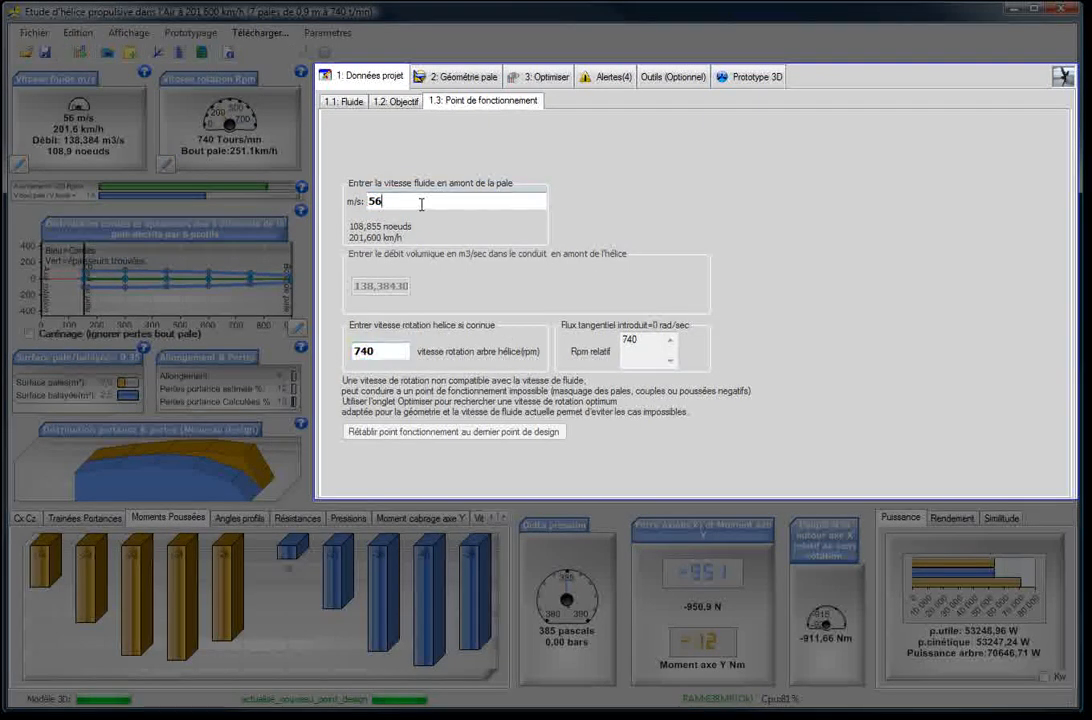
{"action": "left_click", "coordinate": [390, 350]}
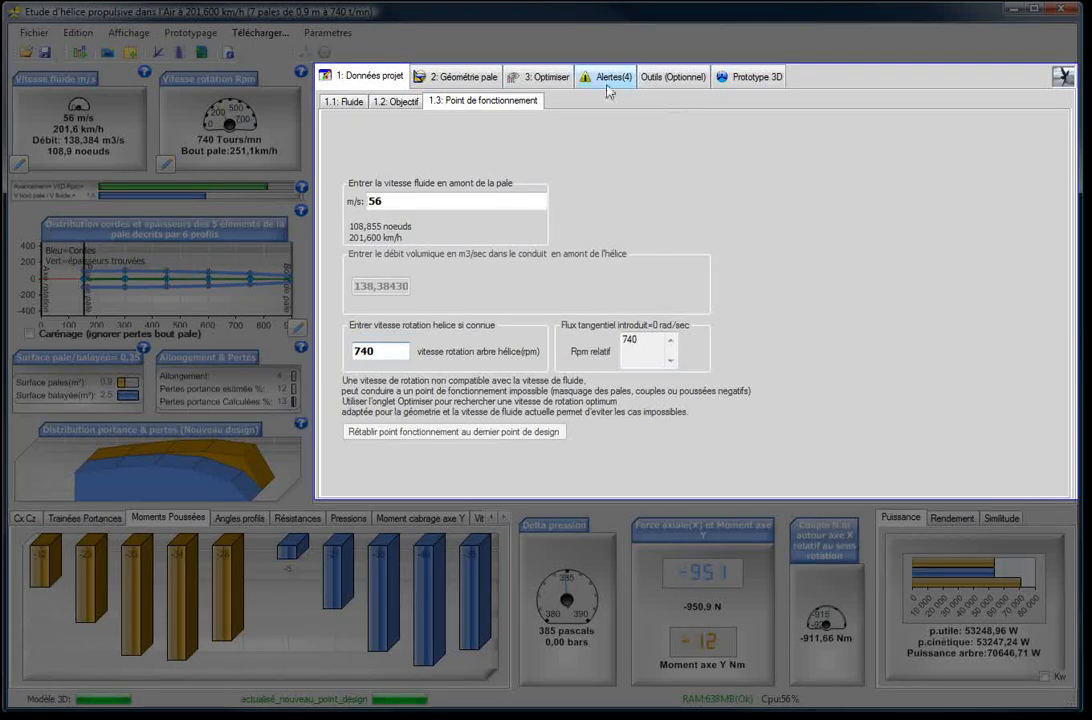
Examine the blade dimensions, the constant profile law and the internal structure of blade element 1.
{"action": "left_click", "coordinate": [462, 81]}
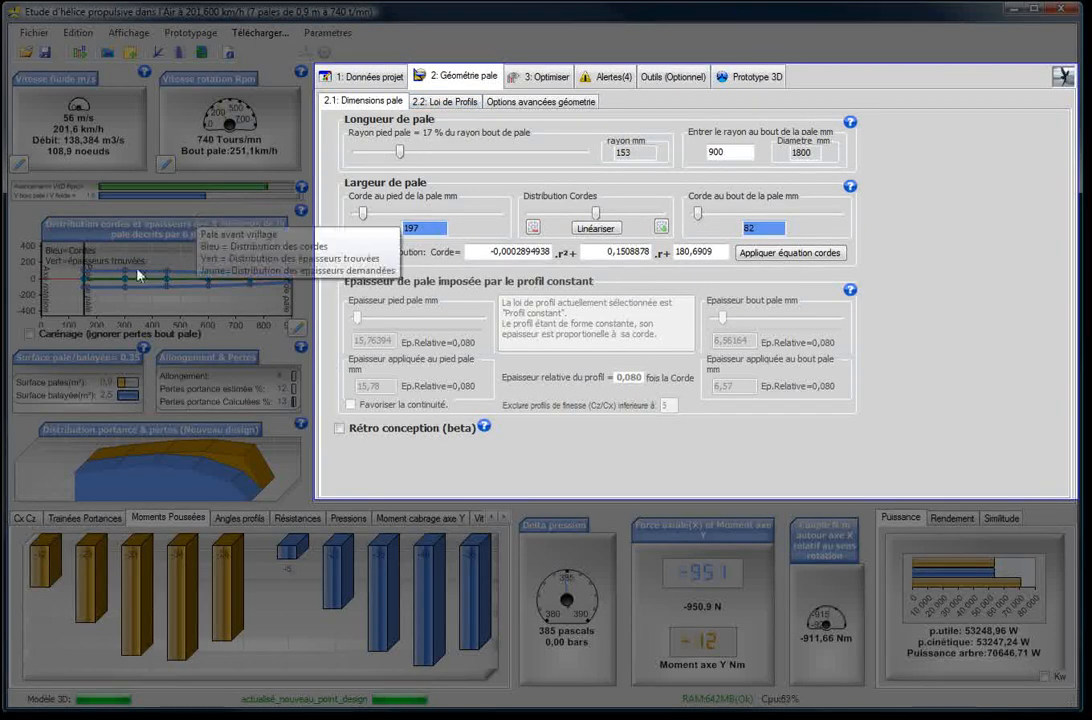
{"action": "left_click", "coordinate": [450, 108]}
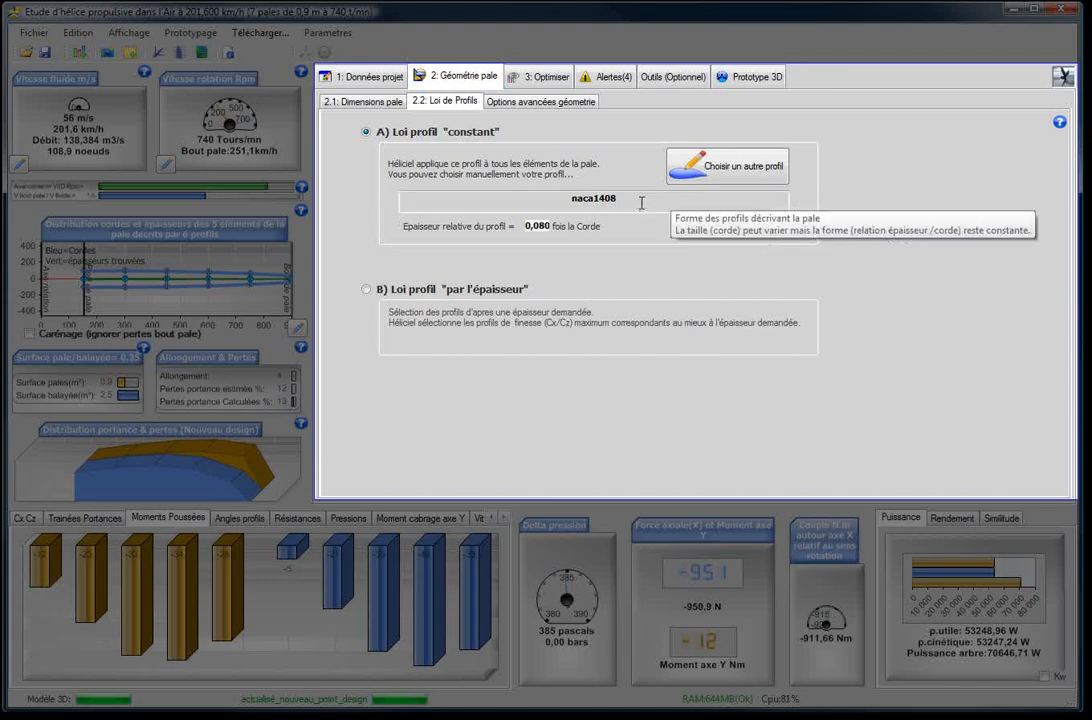
{"action": "left_click_drag", "start_coordinate": [629, 200], "coordinate": [549, 190]}
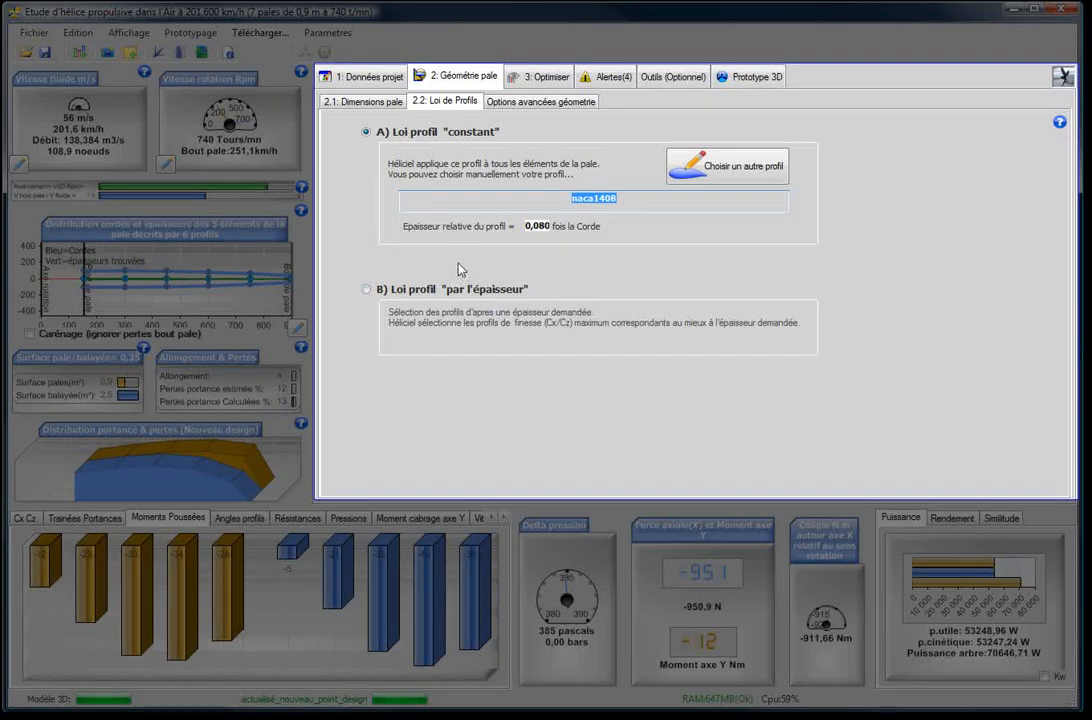
{"action": "left_click", "coordinate": [540, 101]}
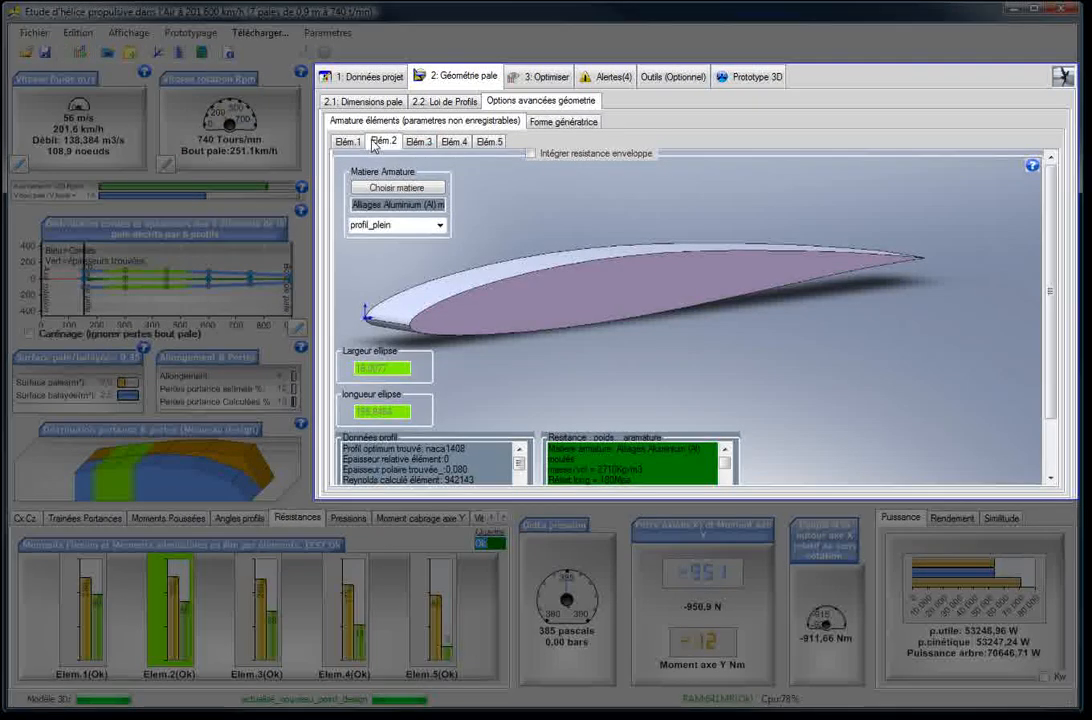
{"action": "left_click", "coordinate": [347, 141]}
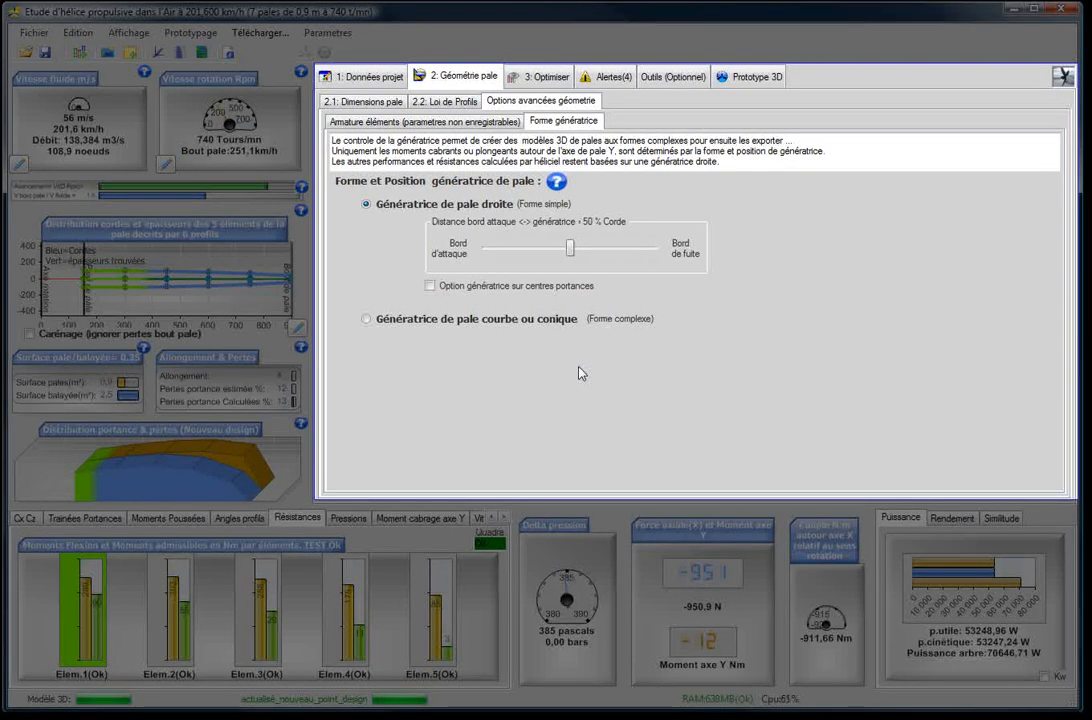
Try the straight blade generatrix at 22 % of the chord from the leading edge, and return it to 50 %.
{"action": "left_click_drag", "start_coordinate": [570, 248], "coordinate": [524, 256]}
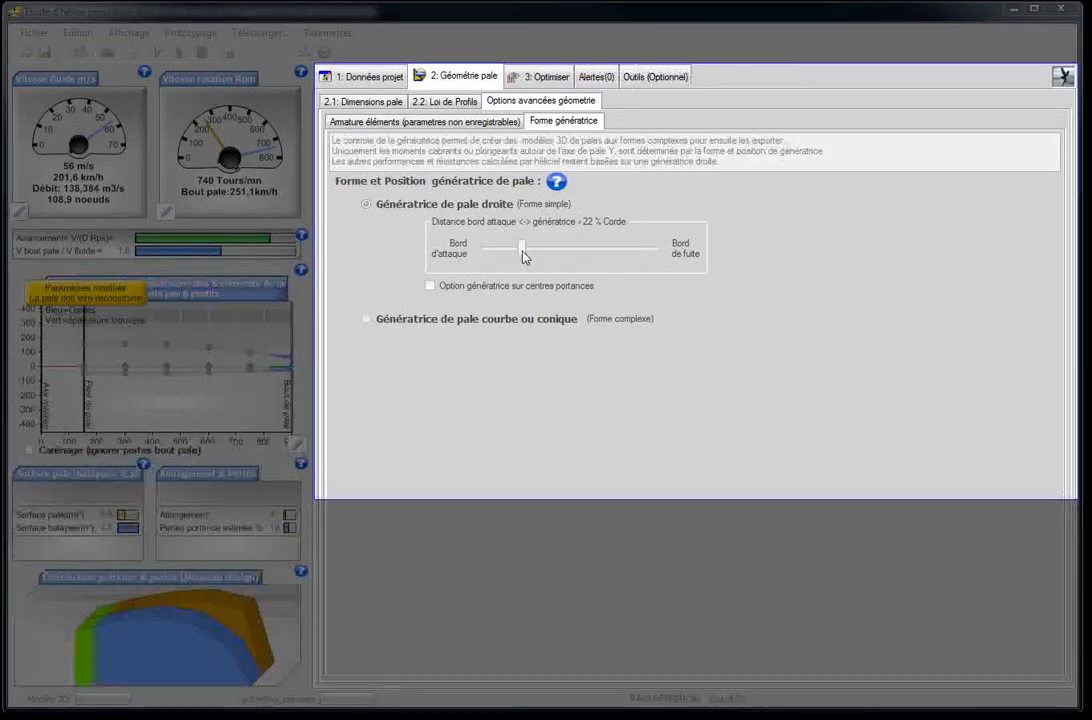
{"action": "left_click_drag", "start_coordinate": [524, 256], "coordinate": [570, 255]}
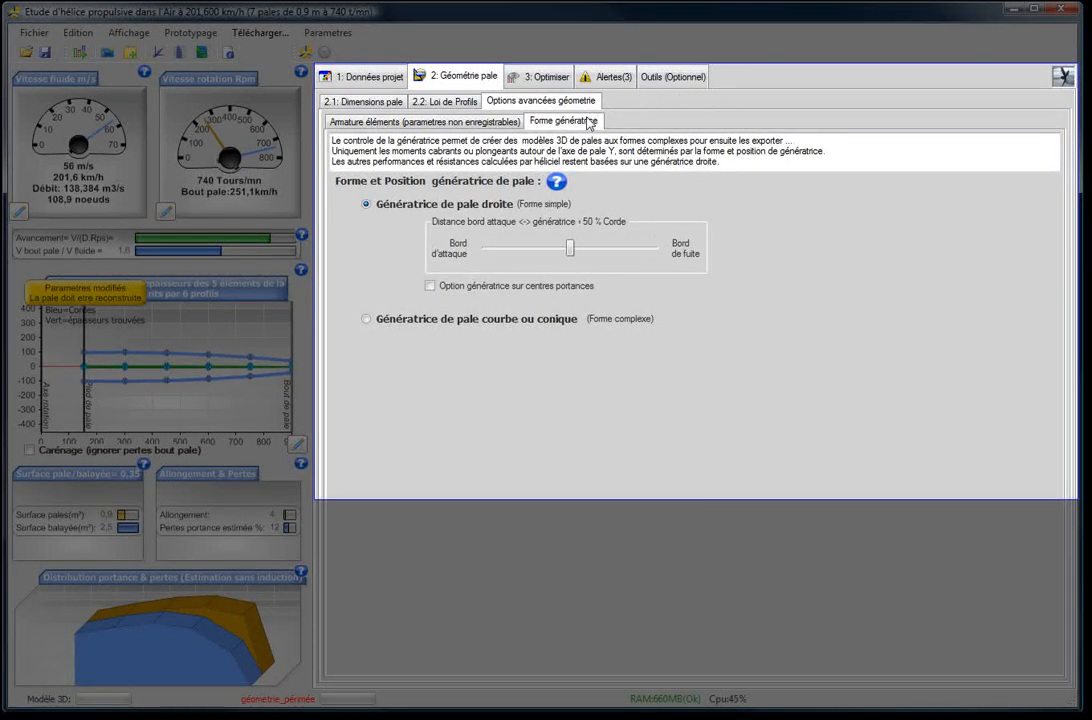
Review the optimization options and read the project's errors, warnings and messages.
{"action": "left_click", "coordinate": [531, 85]}
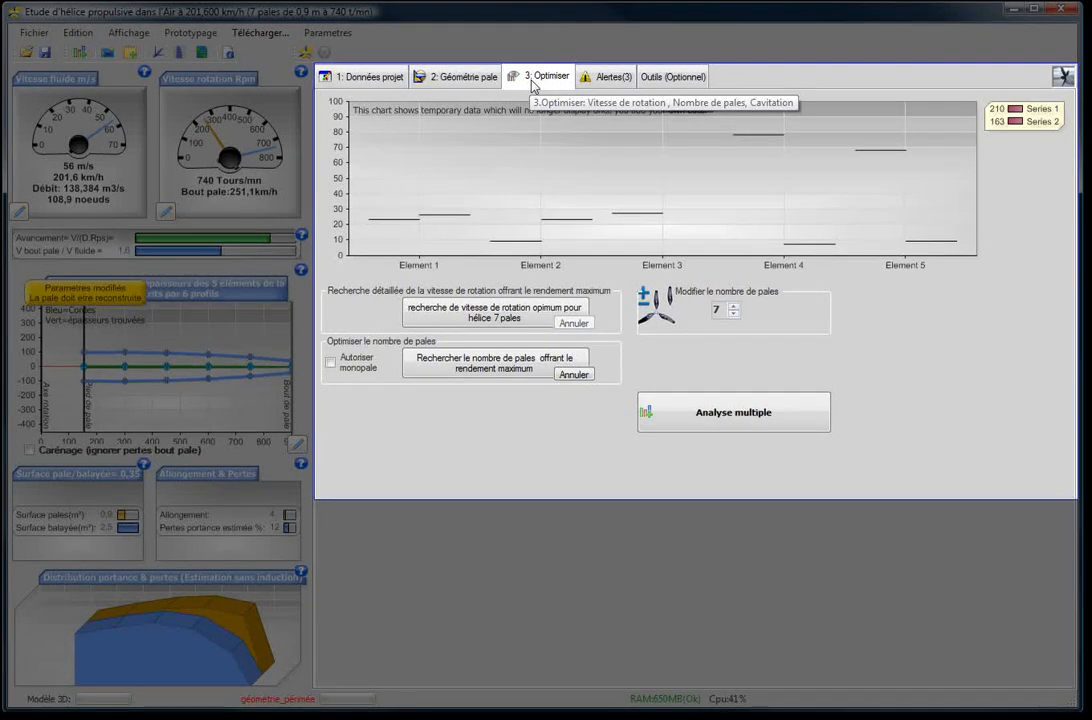
{"action": "left_click", "coordinate": [606, 77]}
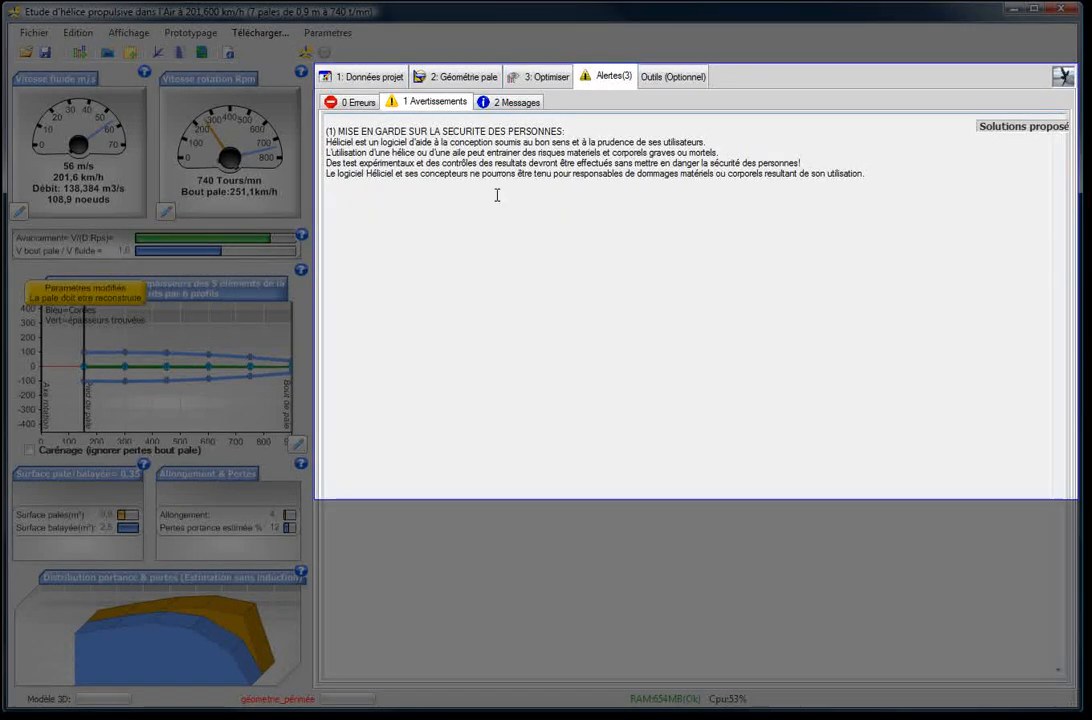
{"action": "left_click", "coordinate": [356, 103]}
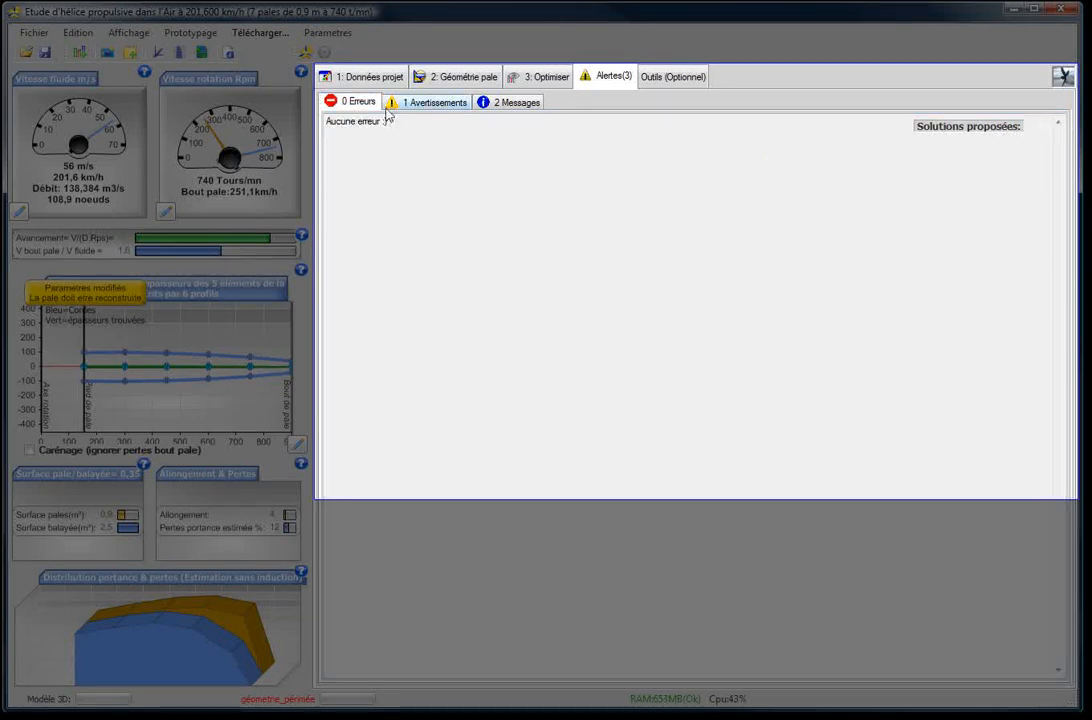
{"action": "left_click", "coordinate": [420, 104]}
{"action": "left_click", "coordinate": [510, 103]}
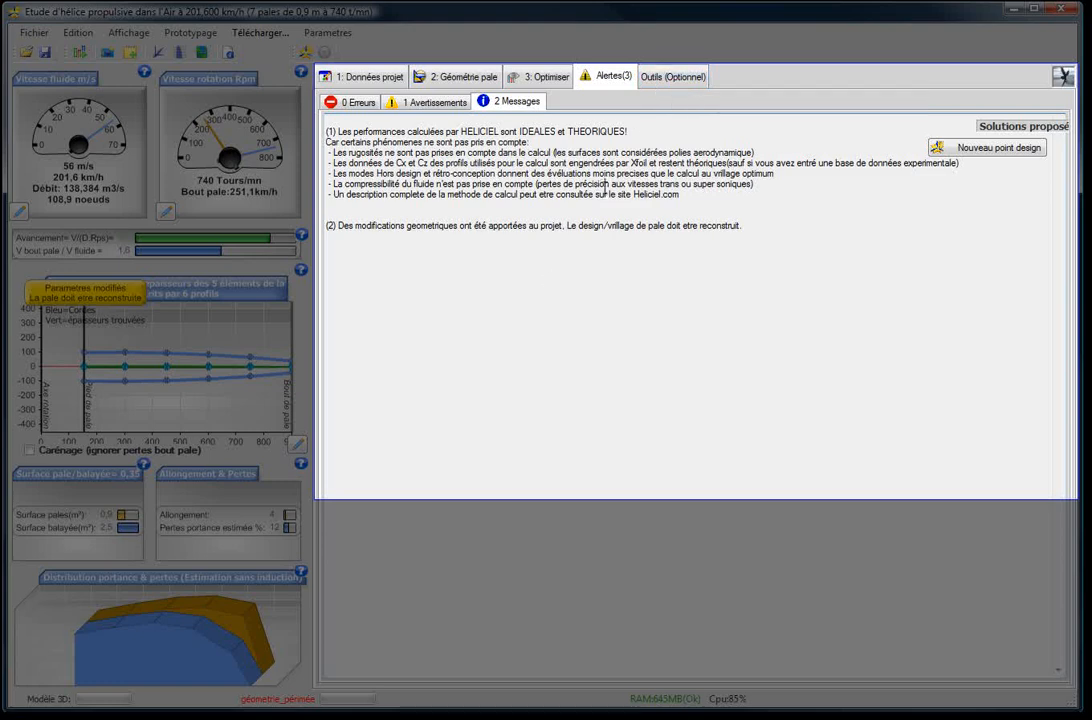
Rebuild the blade as a new design point and view the whole 3D propeller prototype from the front.
{"action": "left_click", "coordinate": [305, 53]}
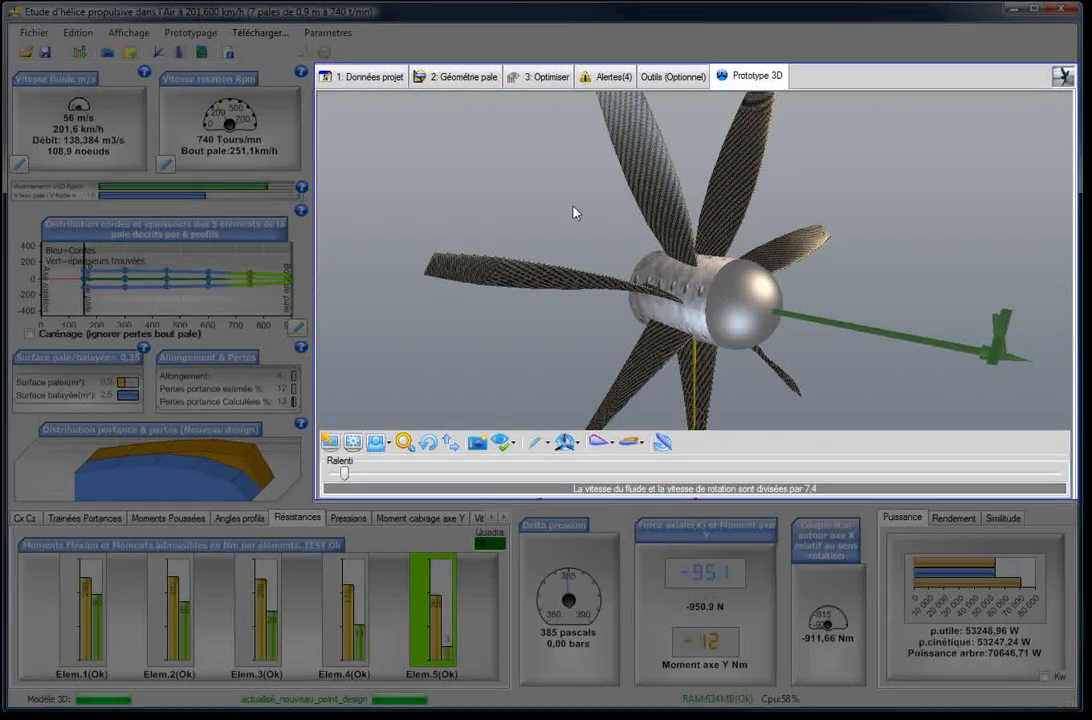
{"action": "left_click", "coordinate": [428, 441]}
{"action": "mouse_move", "coordinate": [678, 356]}
{"action": "left_mouse_down"}
{"action": "mouse_move", "coordinate": [718, 398]}
{"action": "mouse_move", "coordinate": [702, 363]}
{"action": "mouse_move", "coordinate": [684, 371]}
{"action": "left_mouse_up"}
{"action": "scroll", "coordinate": [685, 371], "scroll_direction": "down", "scroll_amount": 5}
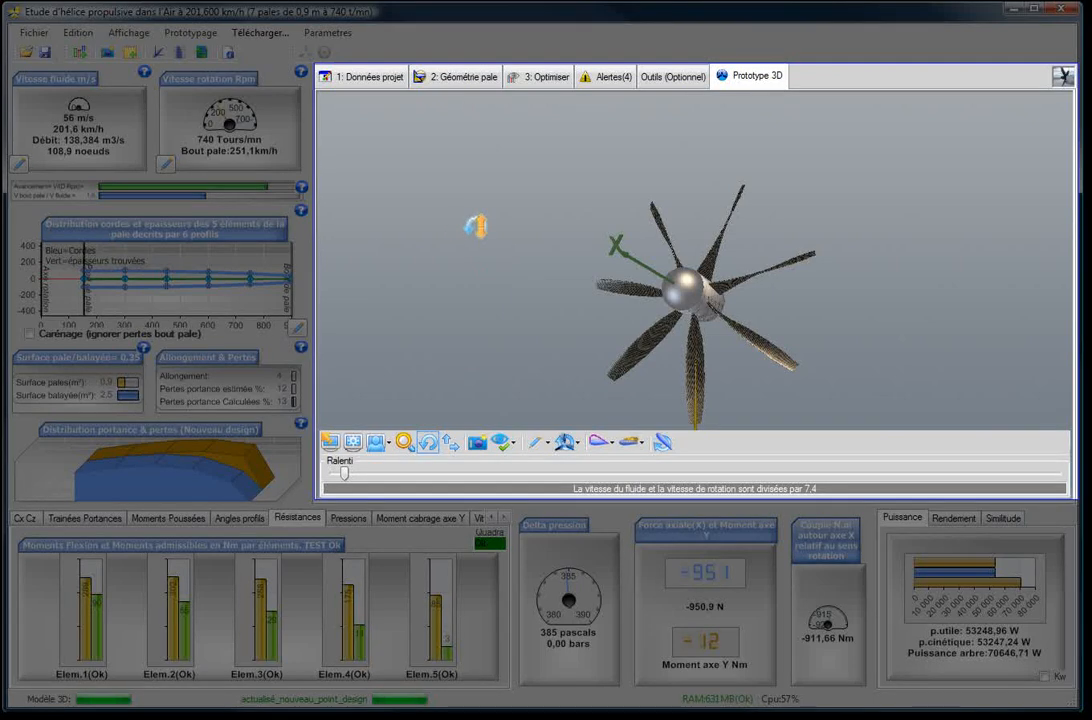
{"action": "left_click_drag", "start_coordinate": [480, 202], "coordinate": [605, 216]}
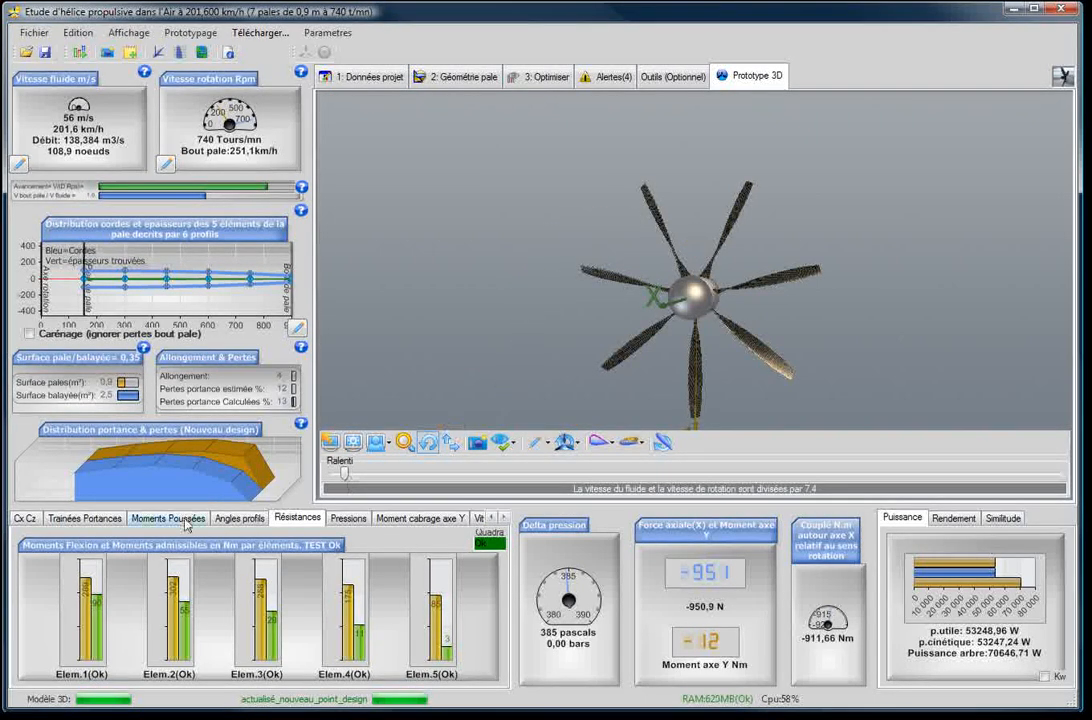
Review the per-element charts for Cx Cz, drag and lift, thrust moments, profile angles, resistances, pressures and pitching moment about the Y axis.
{"action": "left_click", "coordinate": [24, 518]}
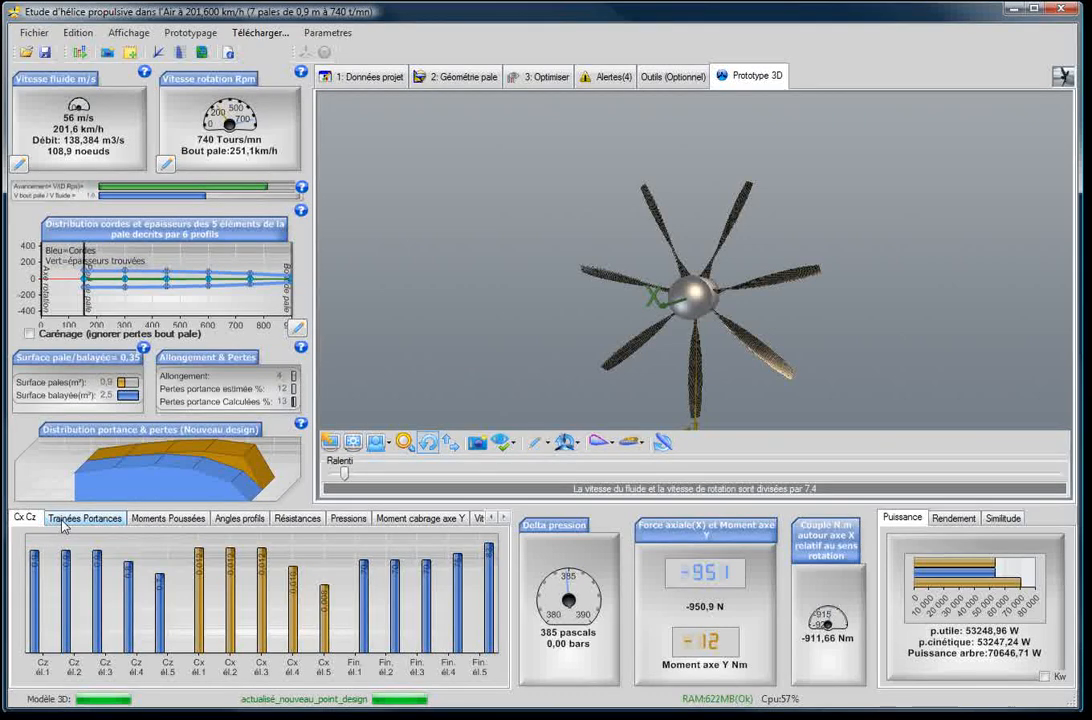
{"action": "left_click", "coordinate": [63, 521]}
{"action": "left_click", "coordinate": [157, 521]}
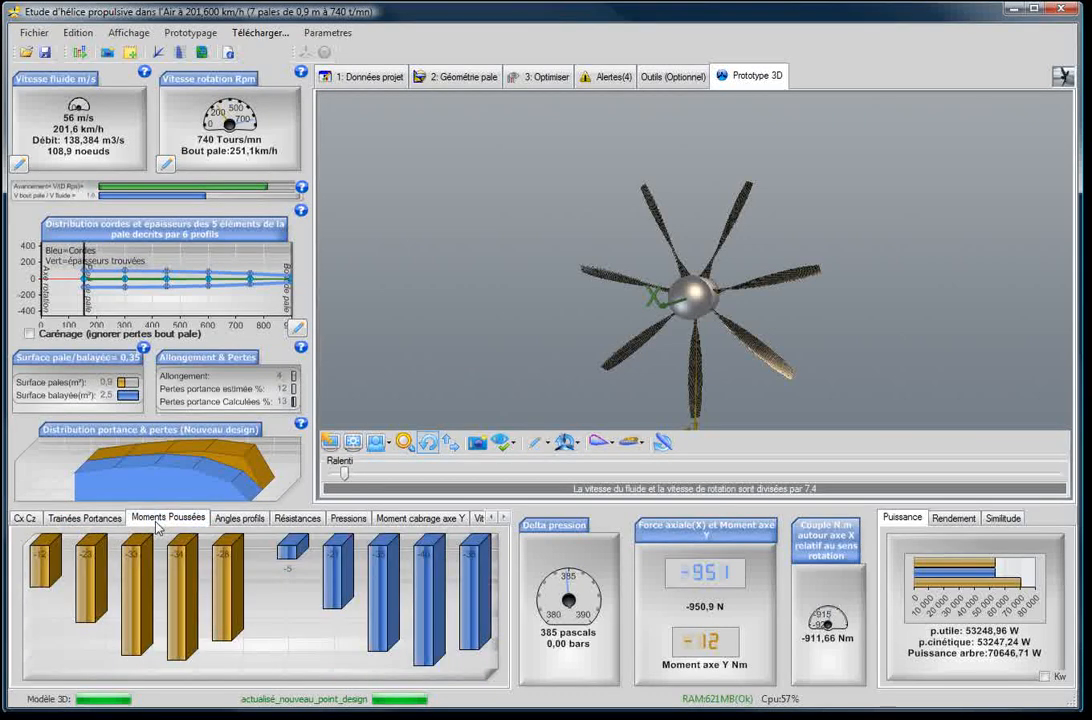
{"action": "left_click", "coordinate": [251, 524]}
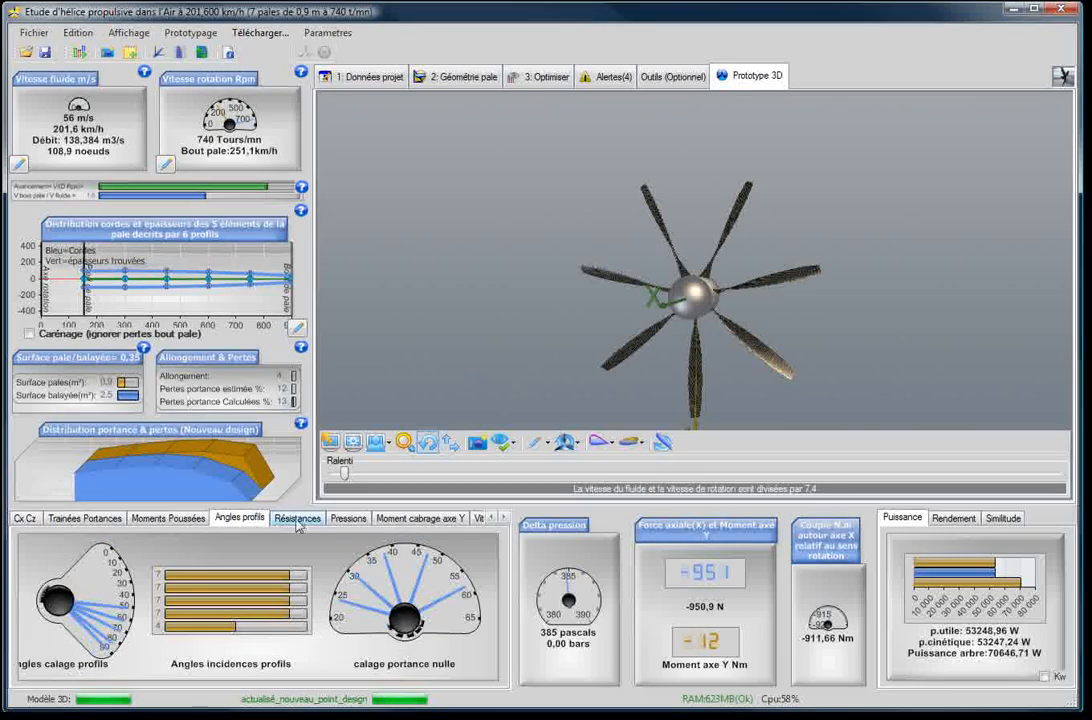
{"action": "left_click", "coordinate": [297, 522]}
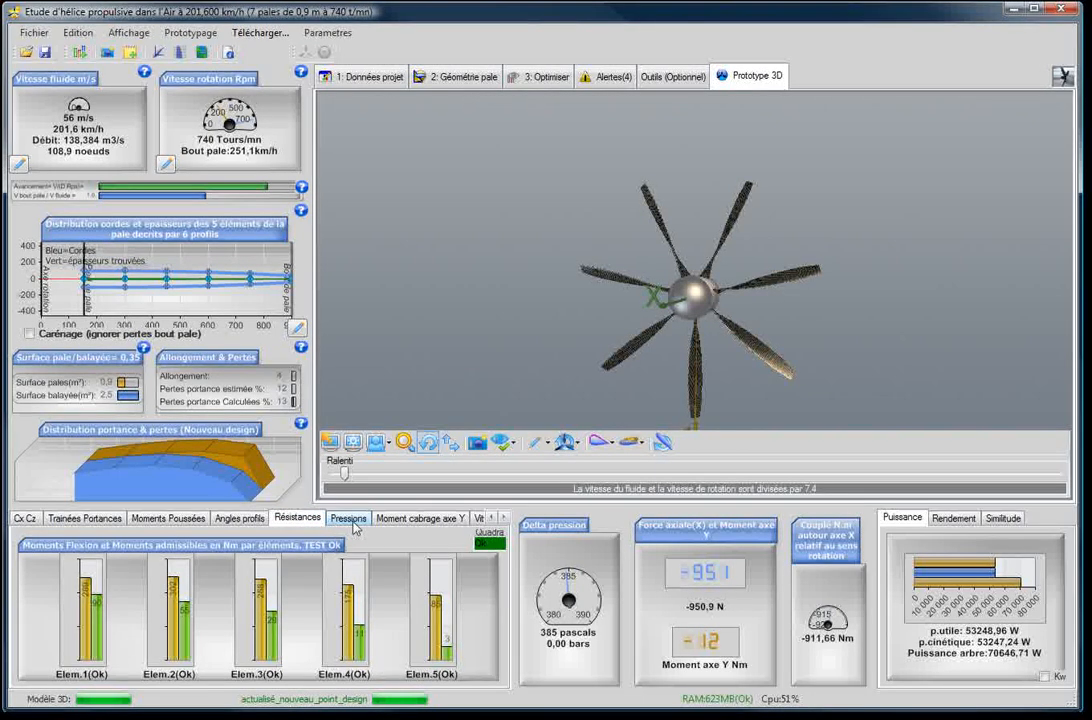
{"action": "left_click", "coordinate": [350, 520]}
{"action": "left_click", "coordinate": [418, 520]}
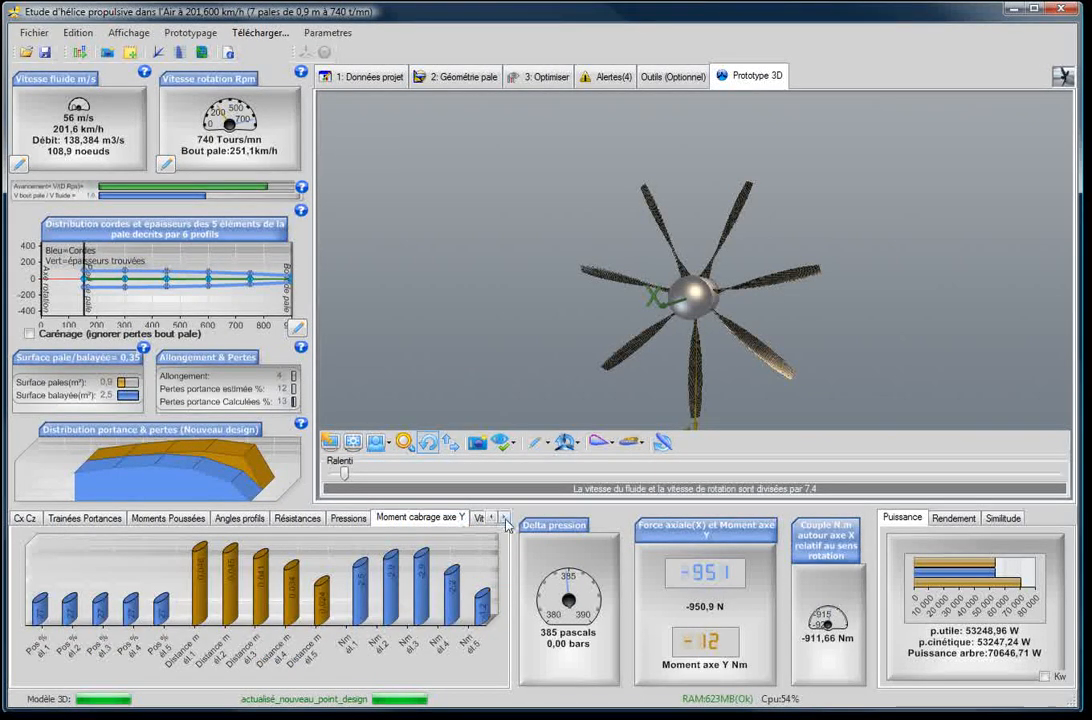
Examine the fluid velocity and fluid angle results for the blade elements.
{"action": "left_click", "coordinate": [503, 518]}
{"action": "left_click", "coordinate": [503, 518]}
{"action": "left_click", "coordinate": [417, 518]}
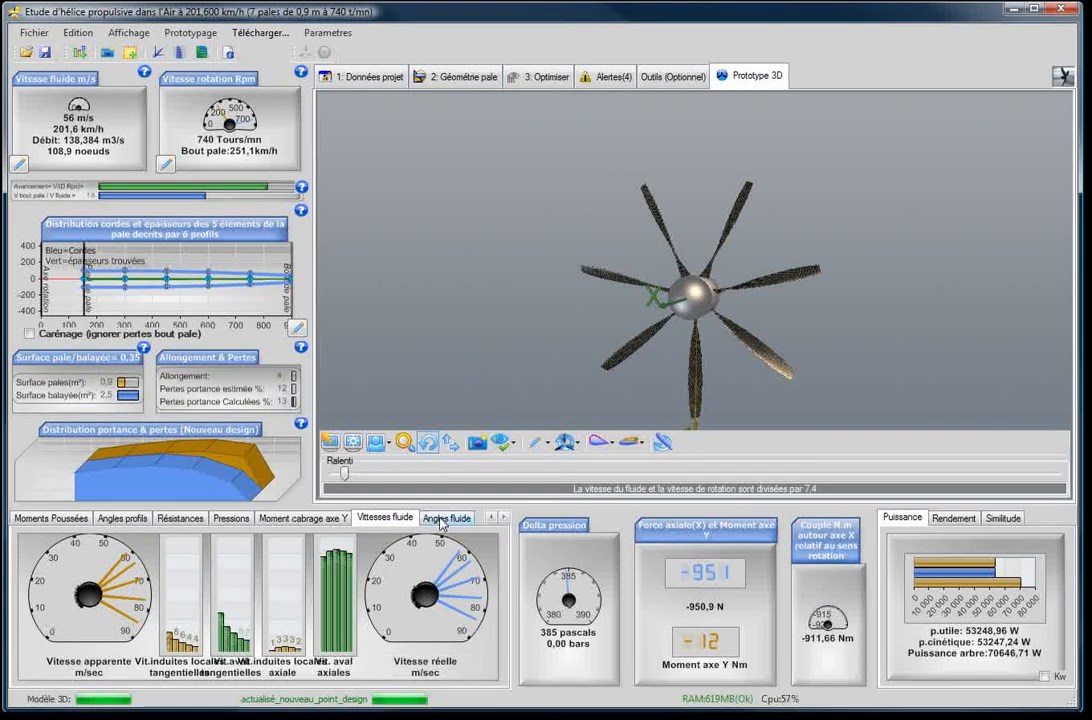
{"action": "left_click", "coordinate": [441, 520]}
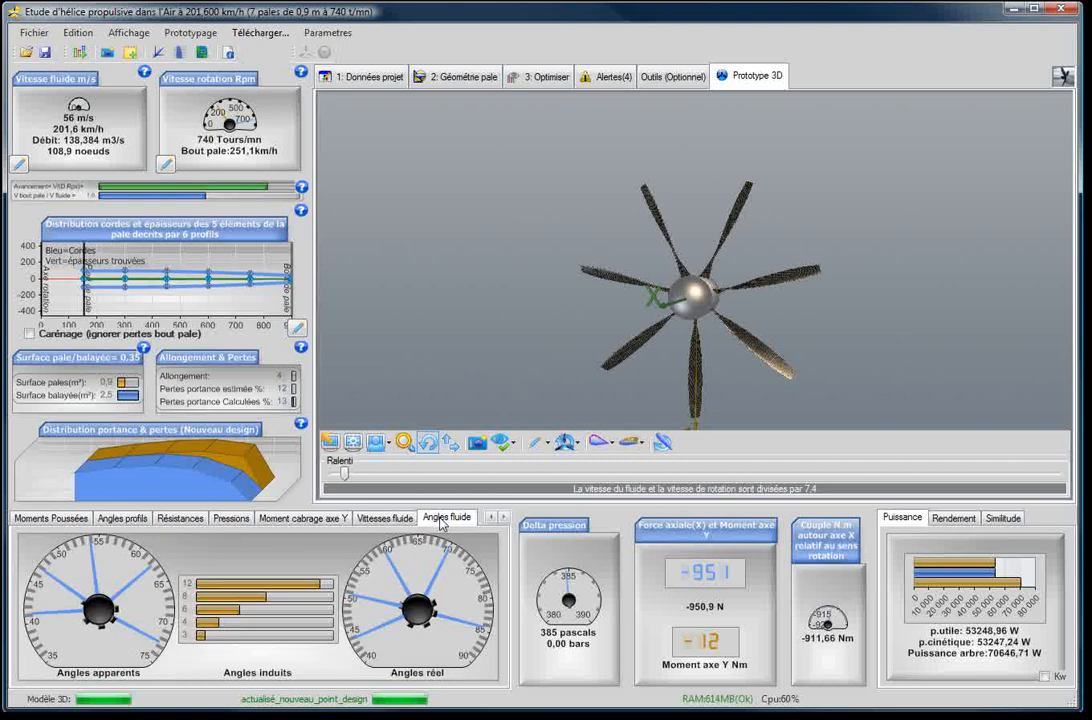
Examine the pitching moment chart for the Y axis and the 3D propeller's orientation relative to its axes.
{"action": "left_click", "coordinate": [299, 520]}
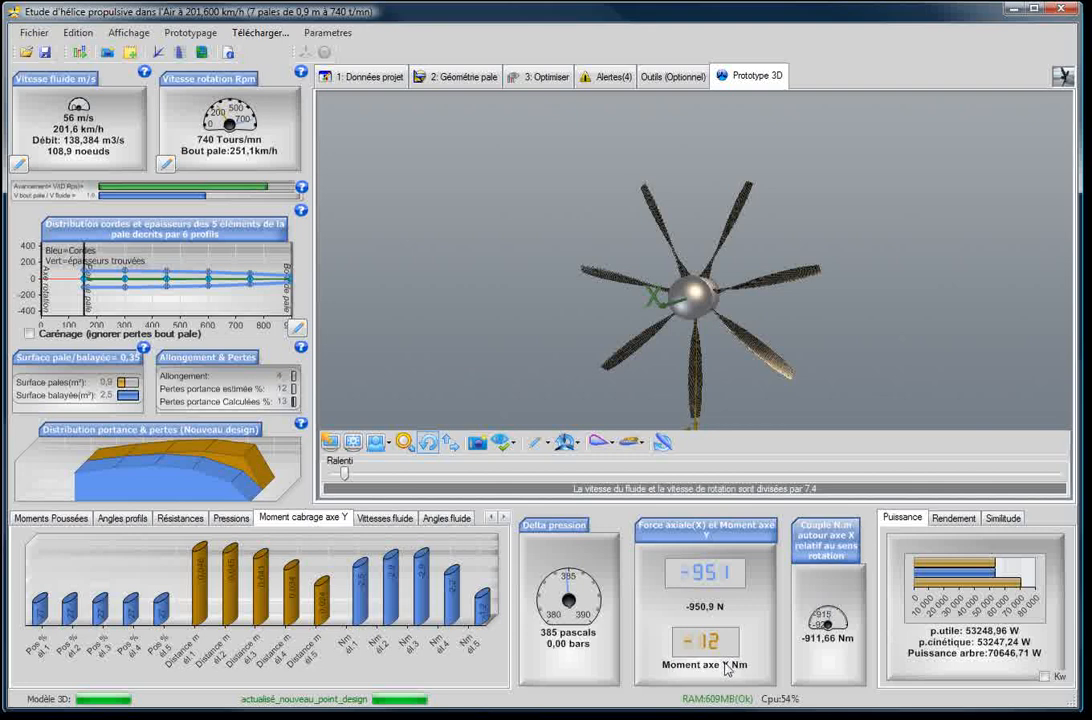
{"action": "left_click_drag", "start_coordinate": [628, 345], "coordinate": [836, 404]}
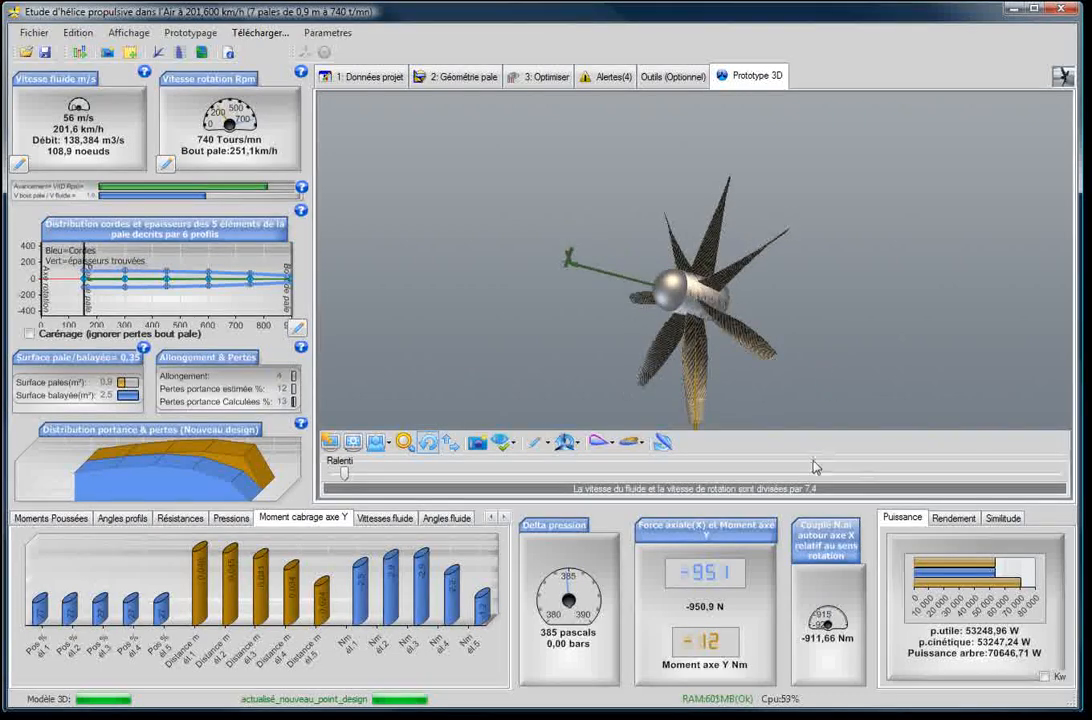
{"action": "left_click_drag", "start_coordinate": [783, 288], "coordinate": [697, 350]}
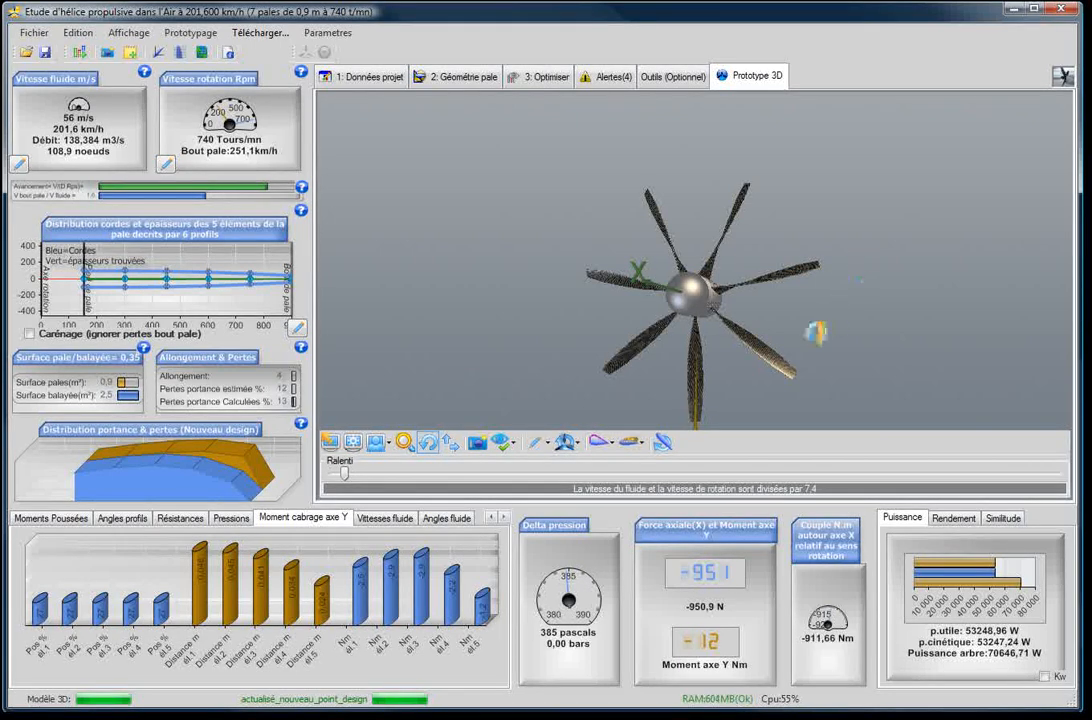
{"action": "left_click_drag", "start_coordinate": [808, 325], "coordinate": [836, 330]}
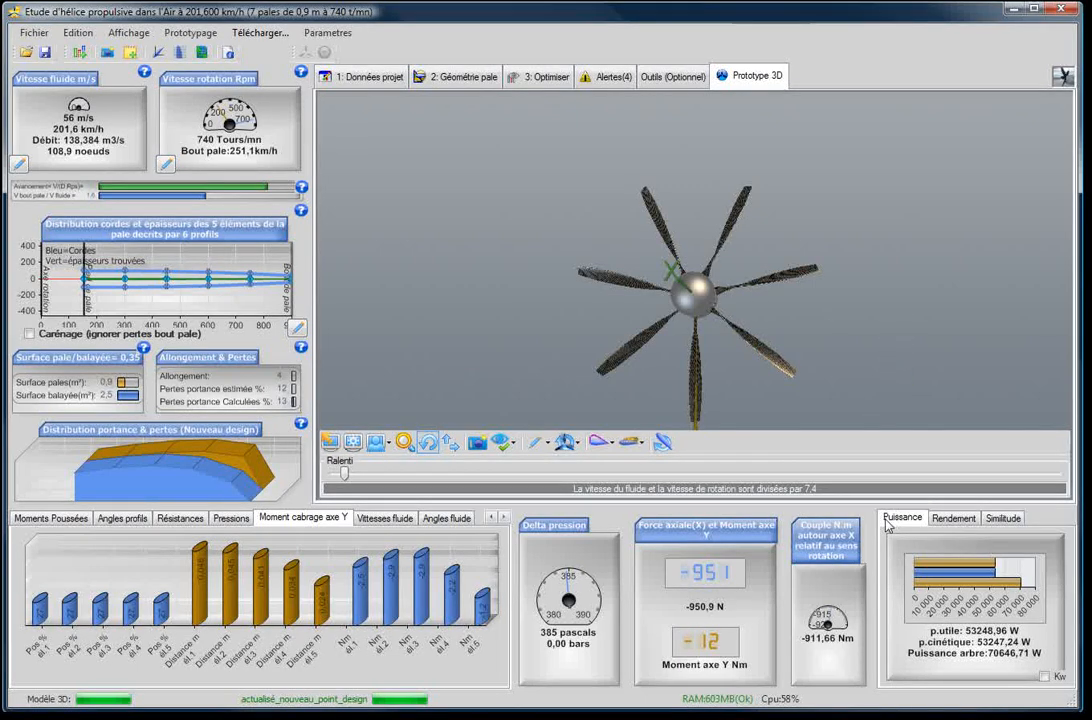
Display the power results in kW and review the efficiency and similitude results.
{"action": "left_click", "coordinate": [1043, 676]}
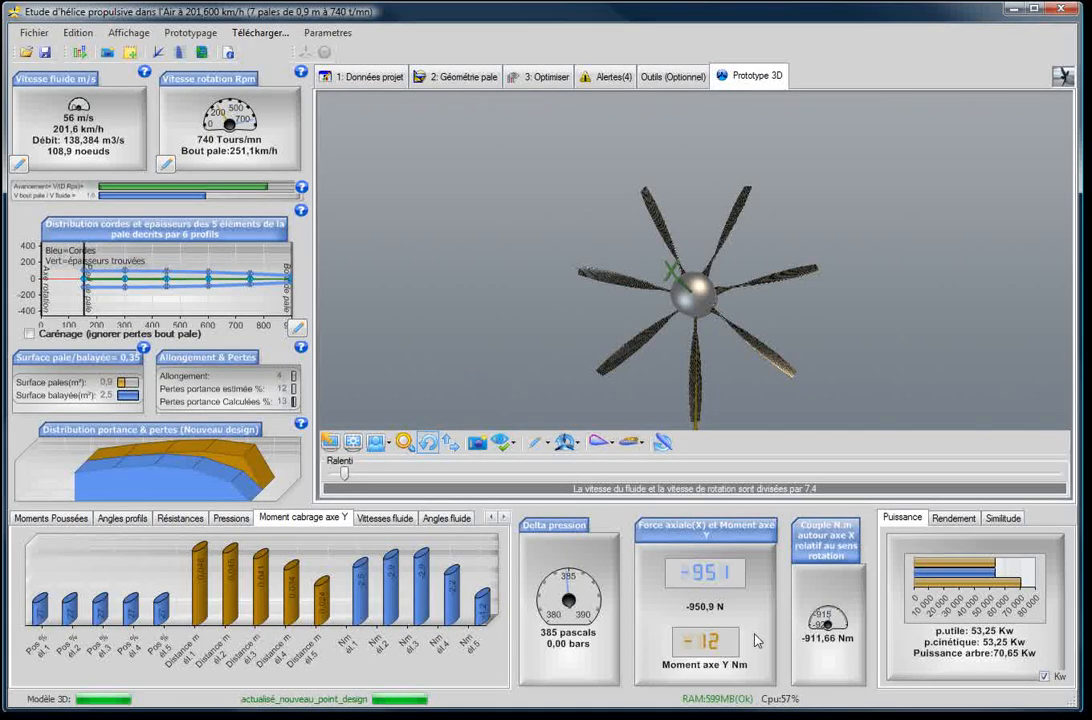
{"action": "left_click", "coordinate": [942, 520]}
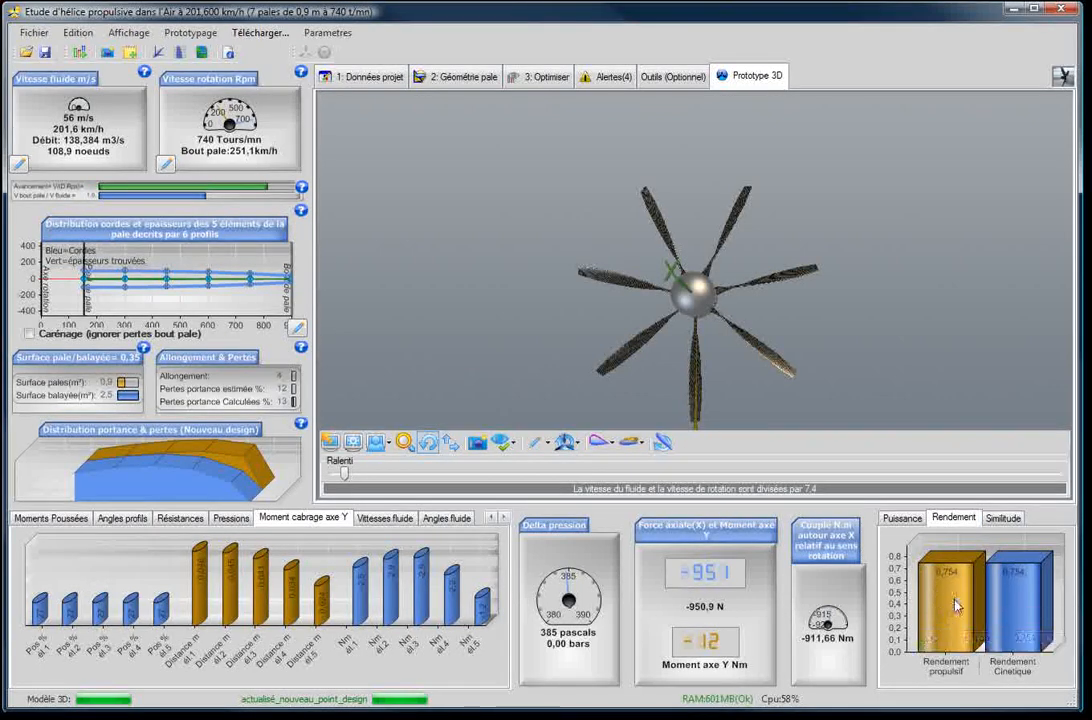
{"action": "left_click", "coordinate": [1002, 520]}
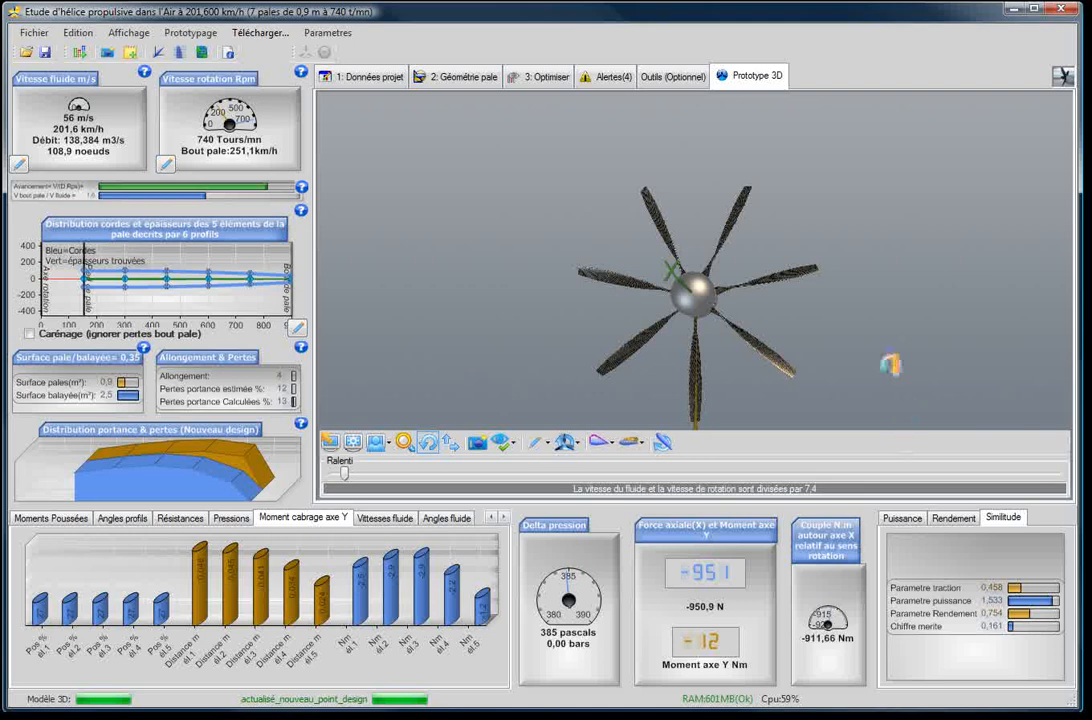
Show the induced velocity vectors at the elements and the free blade-tip loss vortices along the particle path on the 3D prototype.
{"action": "left_click_drag", "start_coordinate": [865, 331], "coordinate": [828, 350]}
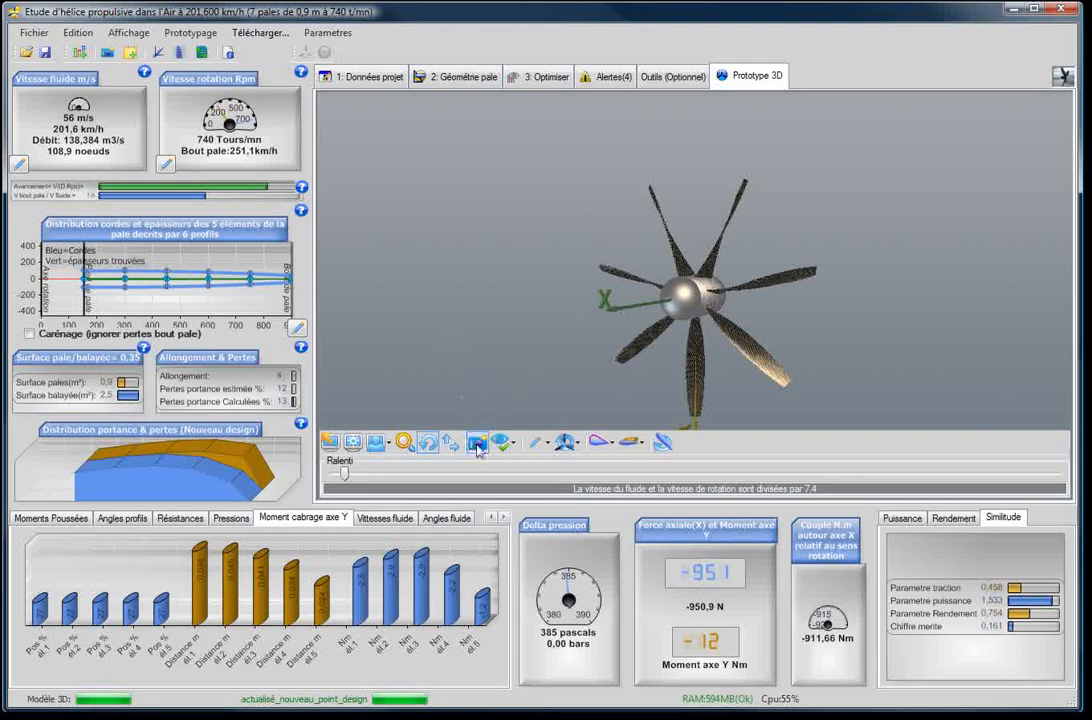
{"action": "left_click", "coordinate": [513, 453]}
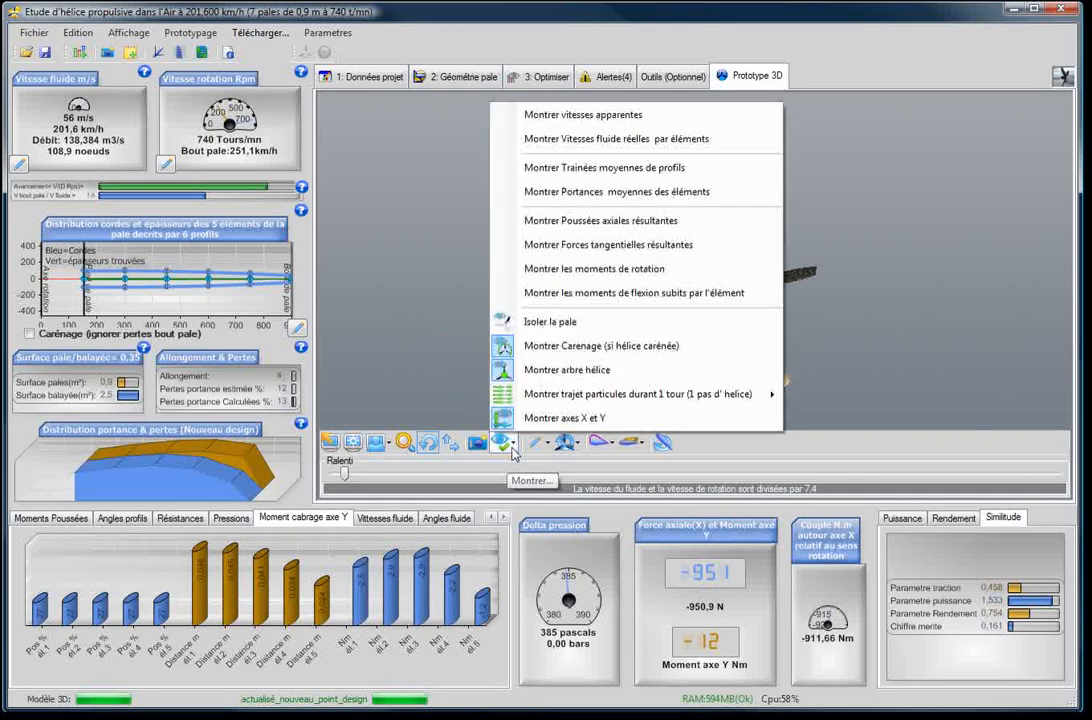
{"action": "mouse_move", "coordinate": [533, 404]}
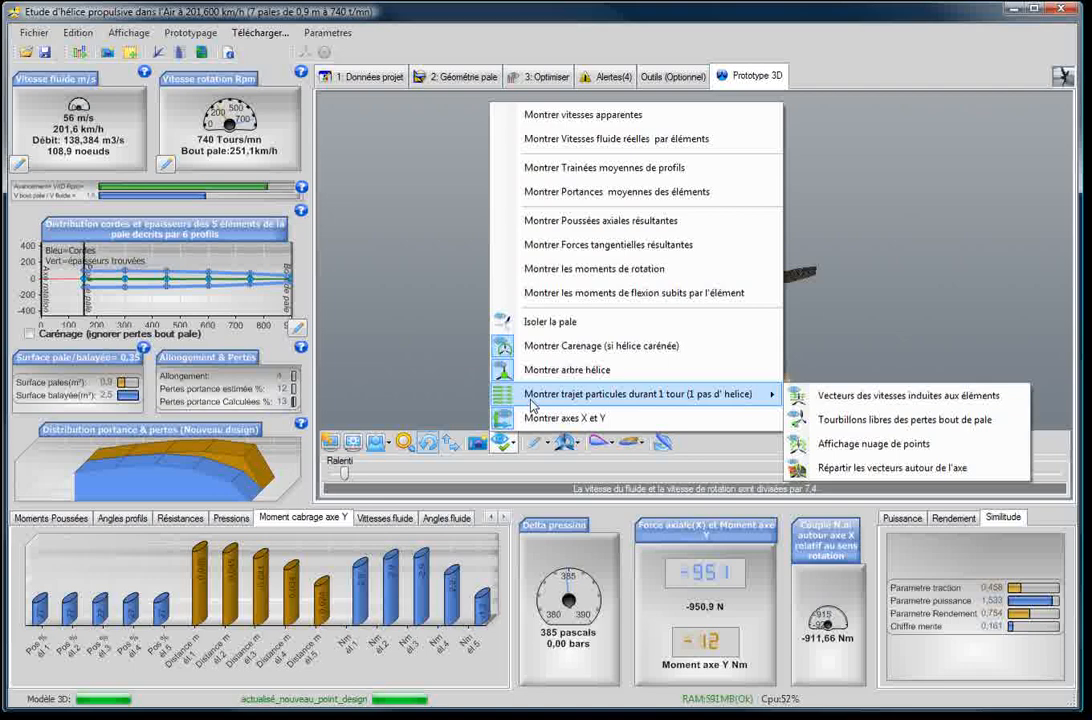
{"action": "left_click", "coordinate": [855, 396]}
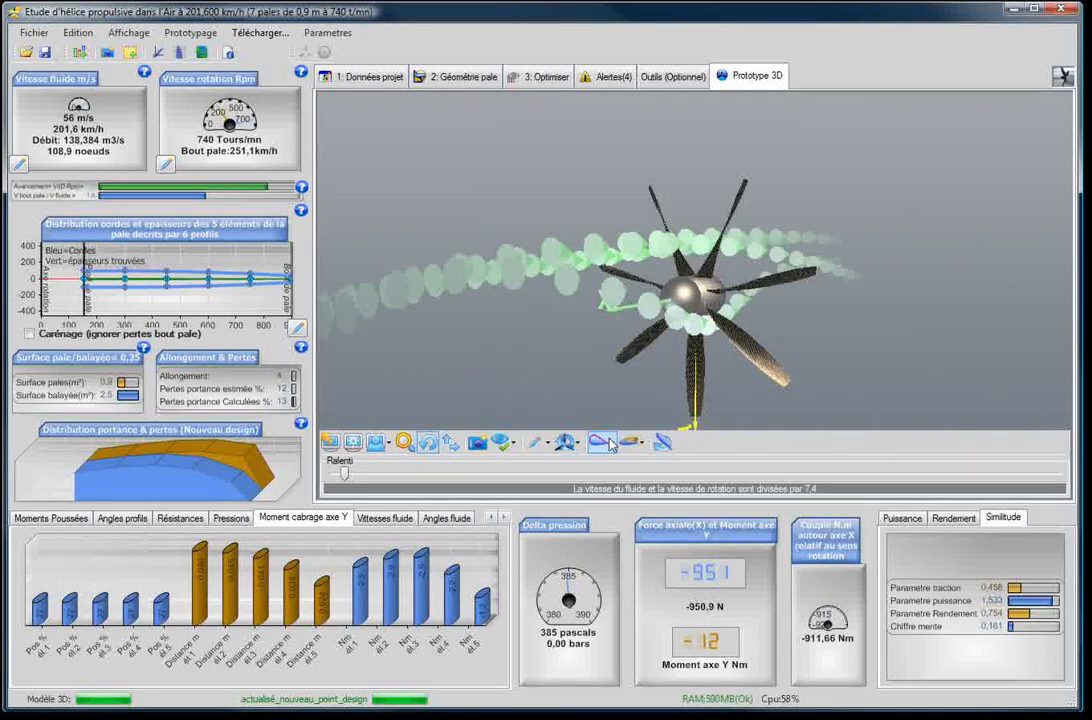
{"action": "left_click", "coordinate": [513, 444]}
{"action": "mouse_move", "coordinate": [551, 398]}
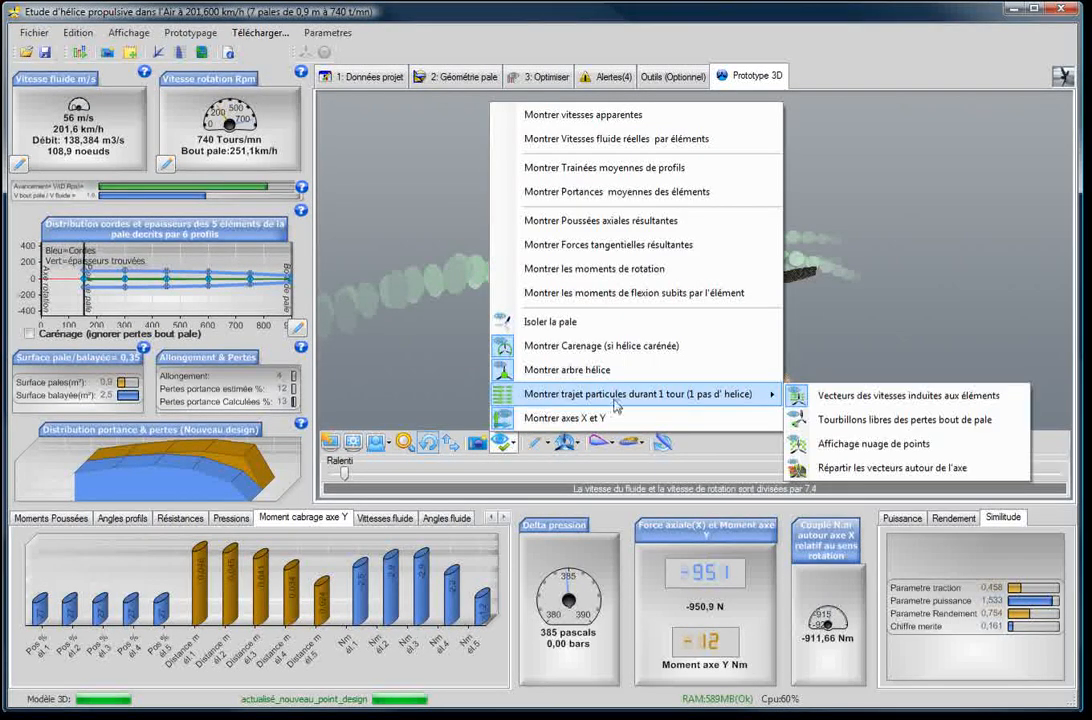
{"action": "left_click", "coordinate": [845, 420]}
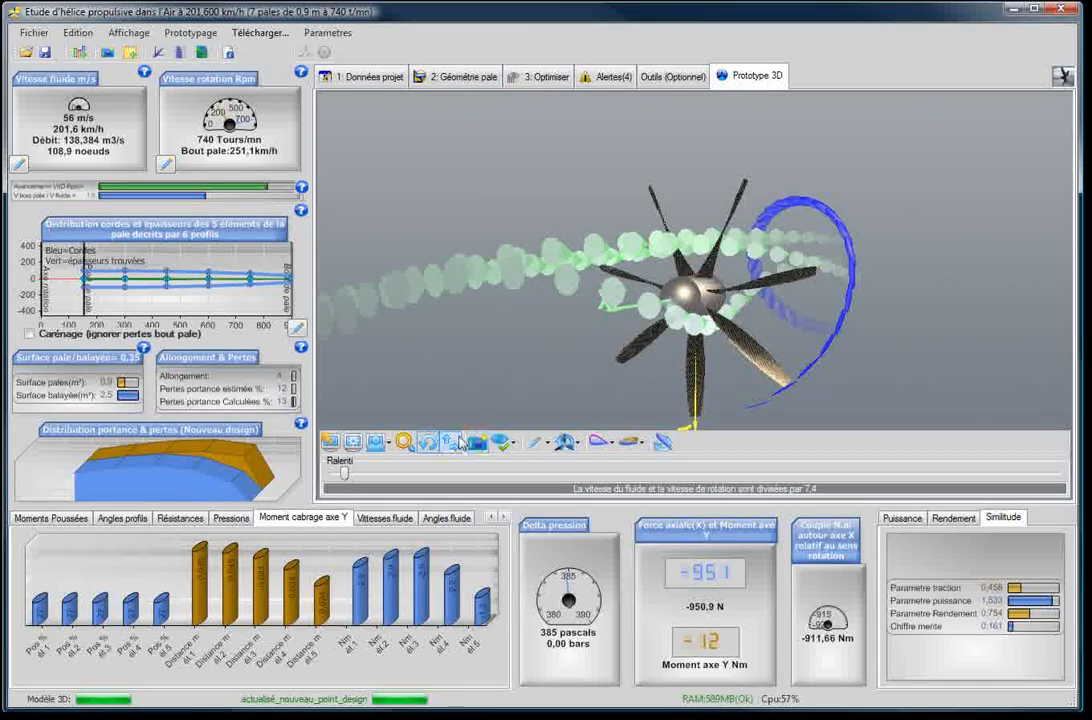
Choose to distribute the particle-path vectors around the propeller axis.
{"action": "left_click", "coordinate": [508, 447]}
{"action": "left_click", "coordinate": [505, 447]}
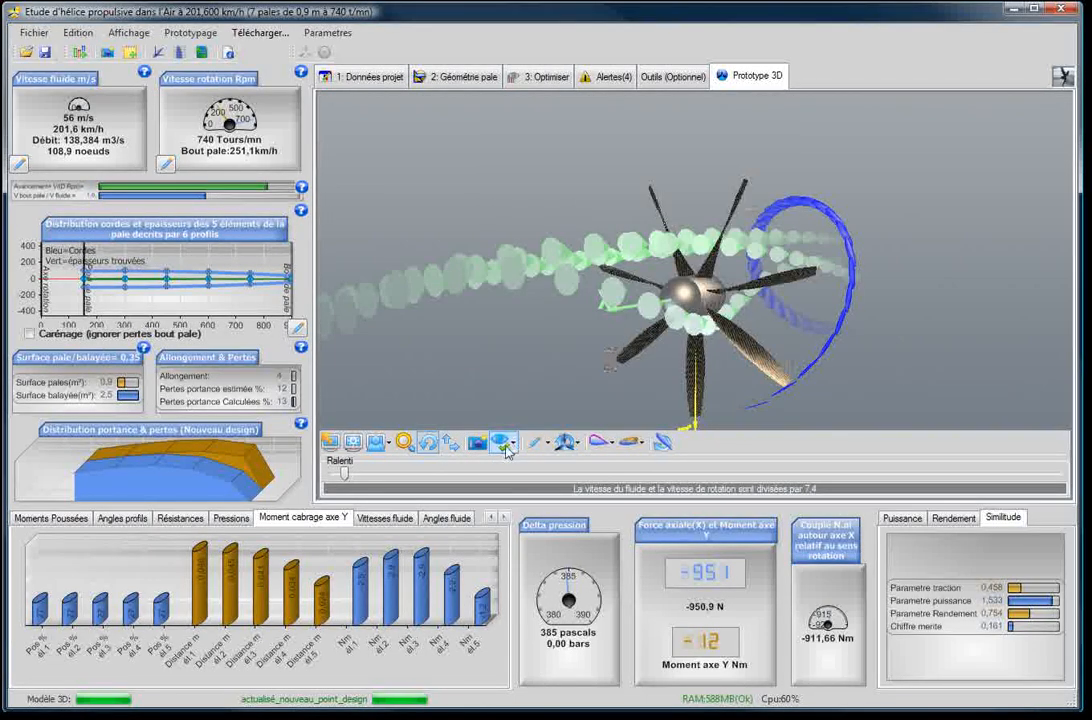
{"action": "left_click", "coordinate": [505, 447]}
{"action": "mouse_move", "coordinate": [630, 400]}
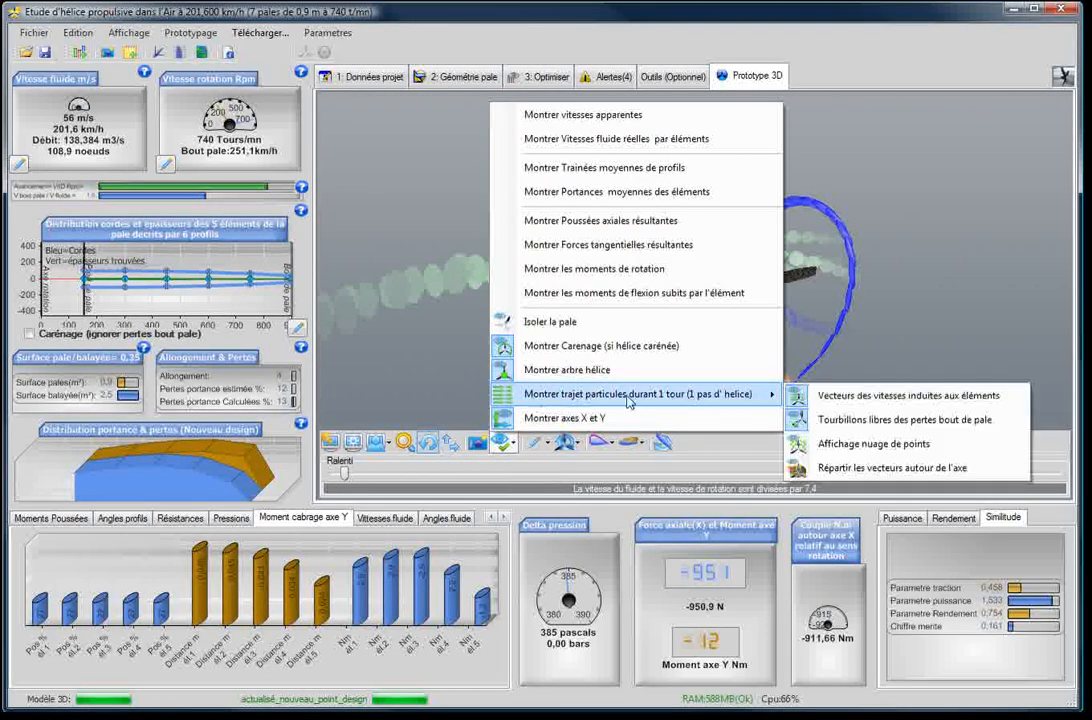
{"action": "left_click", "coordinate": [850, 468]}
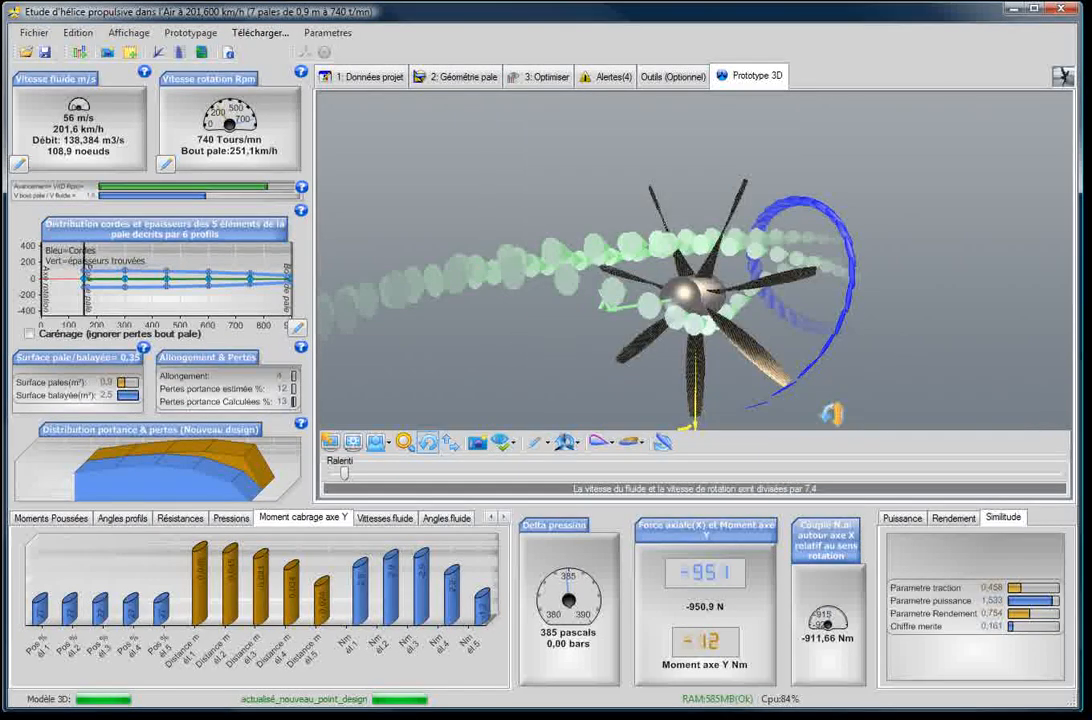
Start the propeller rotation and set the slow-motion divisor to 139.6.
{"action": "left_click", "coordinate": [566, 442]}
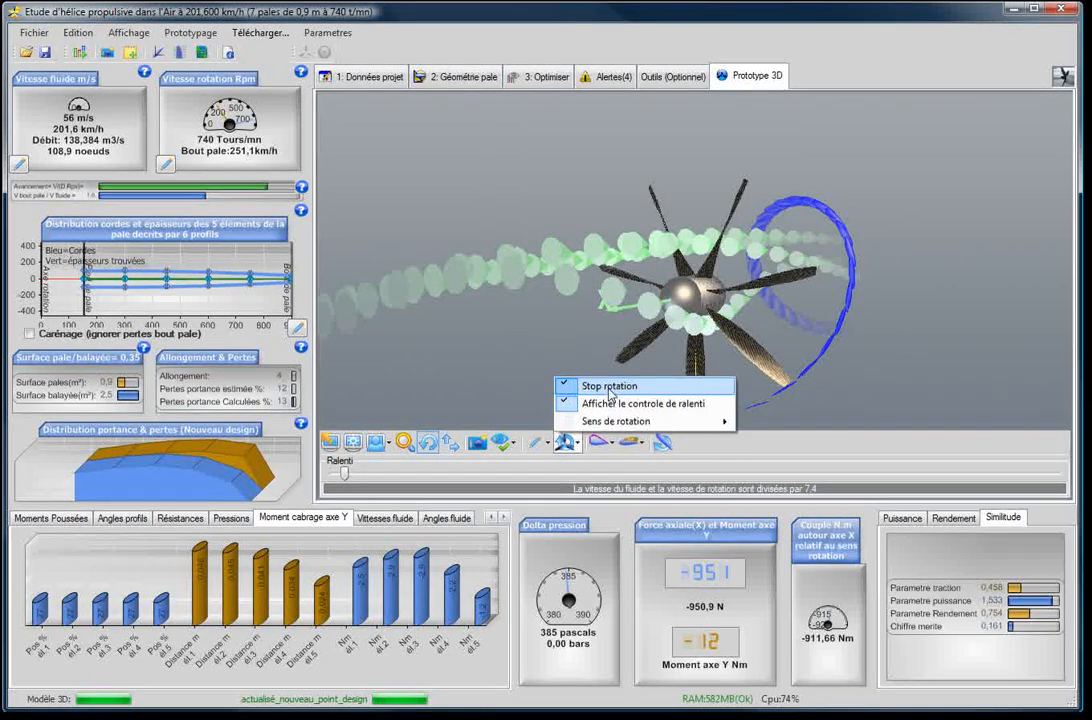
{"action": "left_click", "coordinate": [609, 387]}
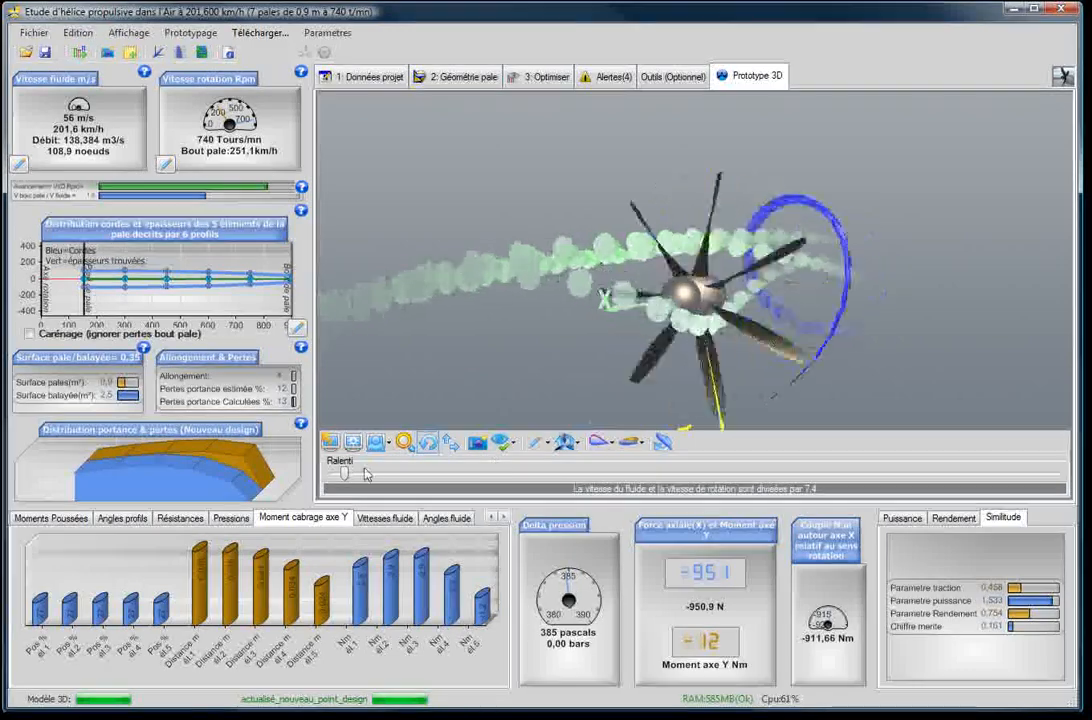
{"action": "left_click_drag", "start_coordinate": [344, 474], "coordinate": [584, 472]}
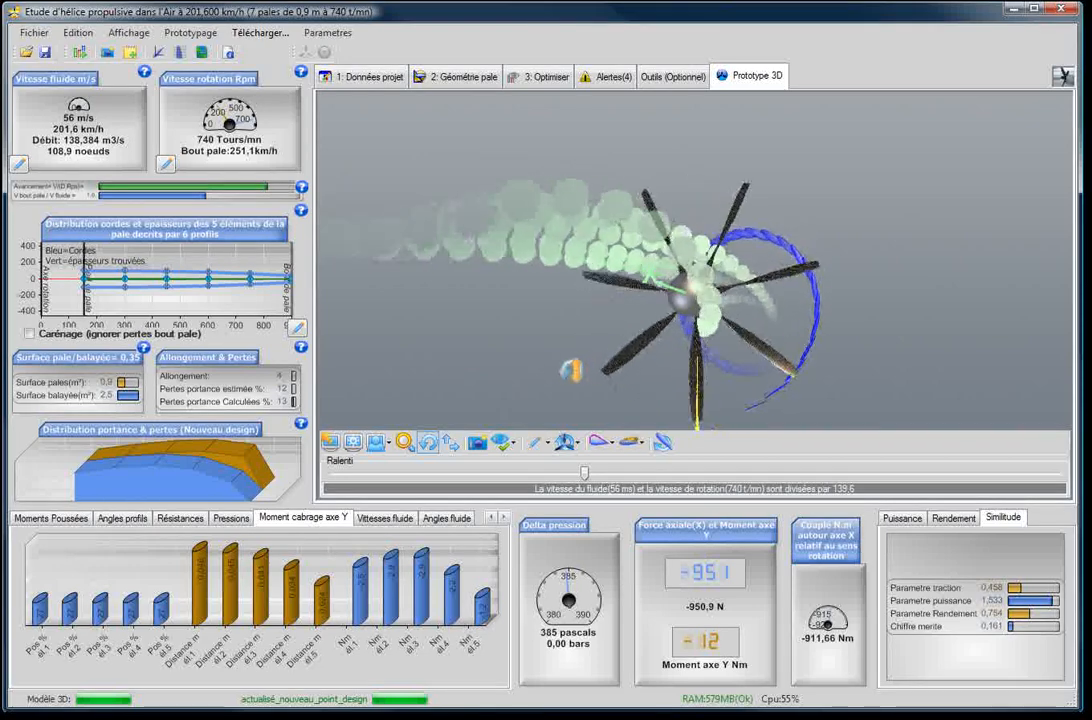
Examine the rotating propeller and its flow vectors from the front and side, and check the project's operating point data.
{"action": "left_click_drag", "start_coordinate": [553, 380], "coordinate": [828, 373]}
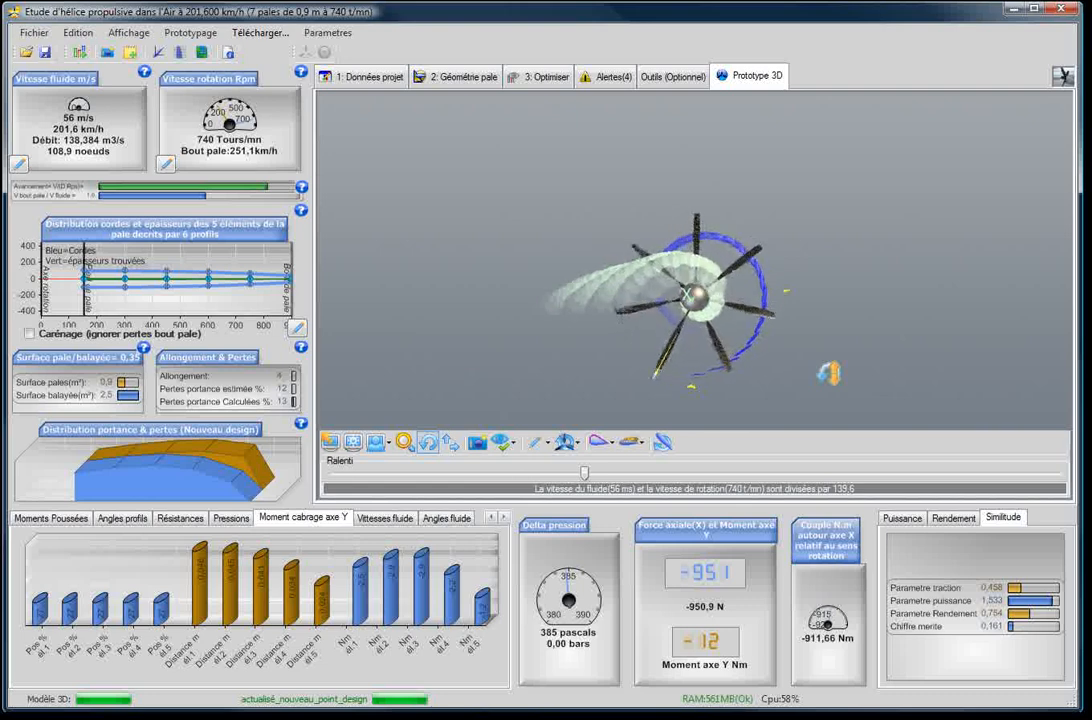
{"action": "left_click_drag", "start_coordinate": [828, 373], "coordinate": [474, 345]}
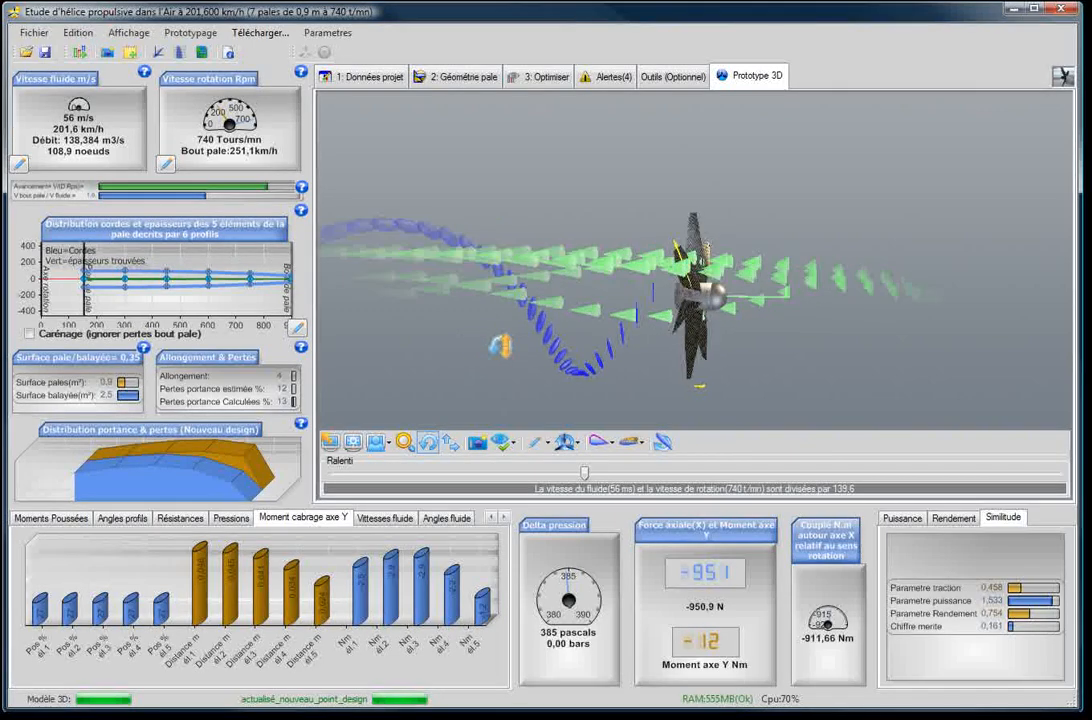
{"action": "left_click", "coordinate": [366, 76]}
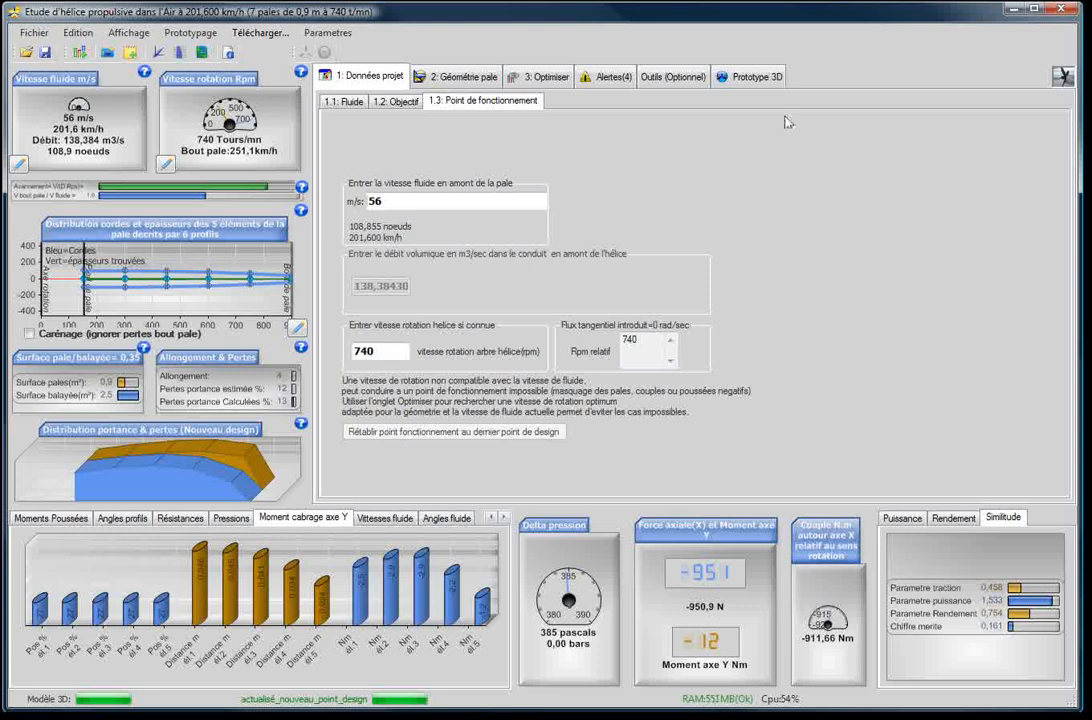
{"action": "left_click", "coordinate": [760, 77]}
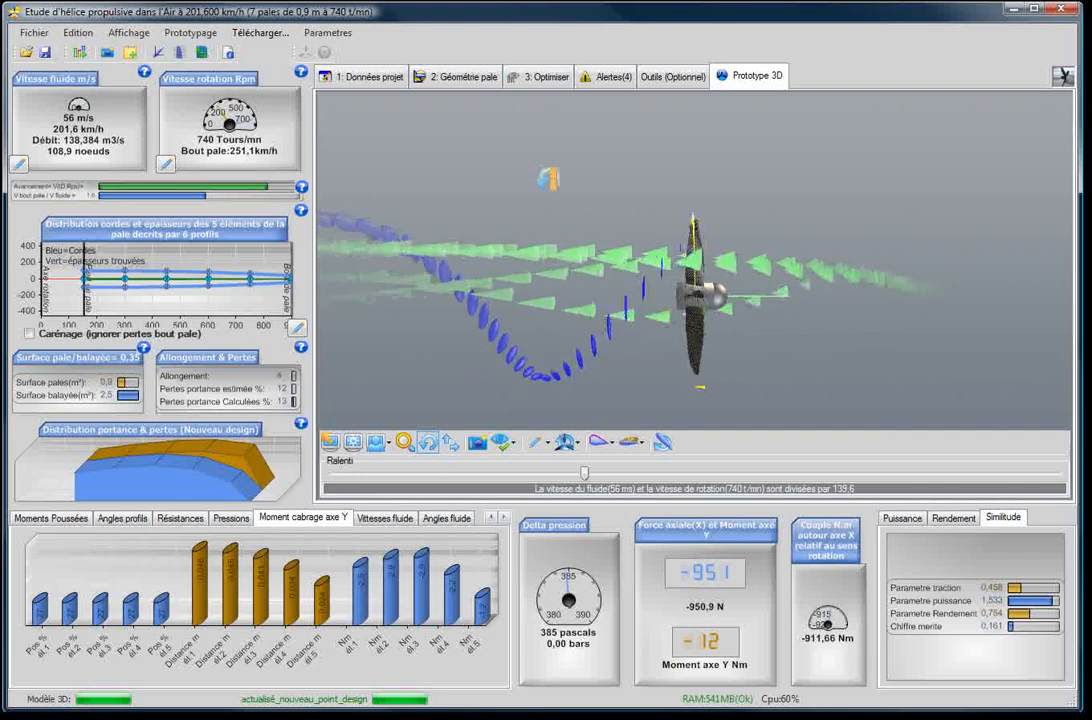
{"action": "mouse_move", "coordinate": [548, 178]}
{"action": "left_mouse_down"}
{"action": "mouse_move", "coordinate": [453, 161]}
{"action": "mouse_move", "coordinate": [495, 183]}
{"action": "mouse_move", "coordinate": [553, 188]}
{"action": "left_mouse_up"}
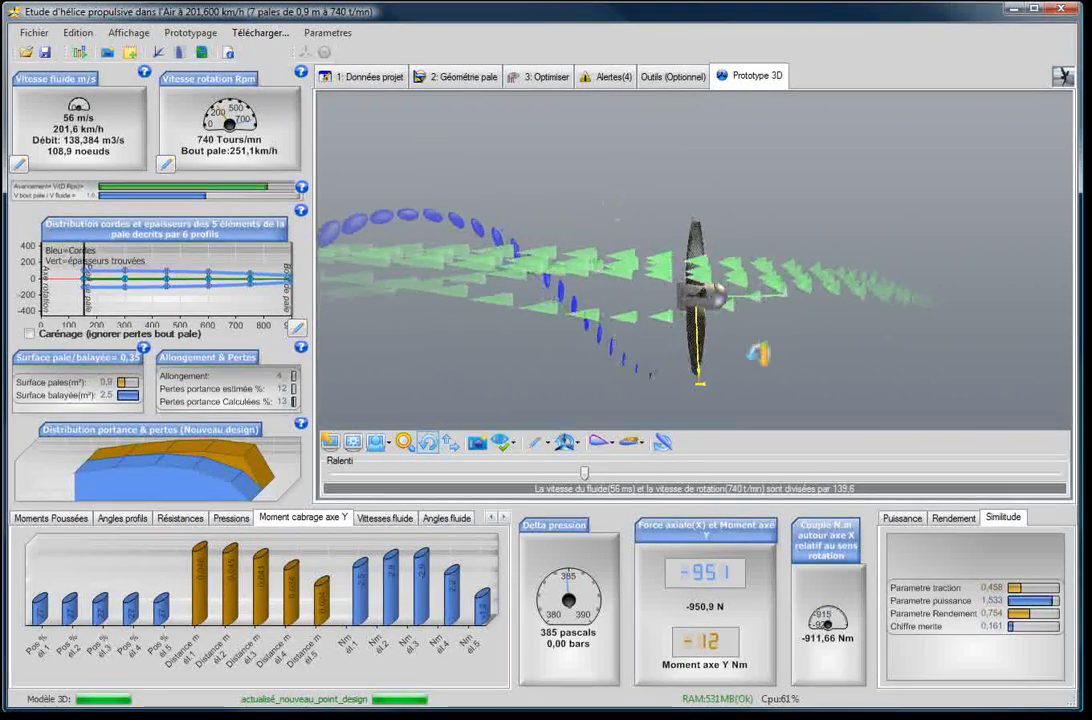
{"action": "left_click_drag", "start_coordinate": [401, 162], "coordinate": [465, 160]}
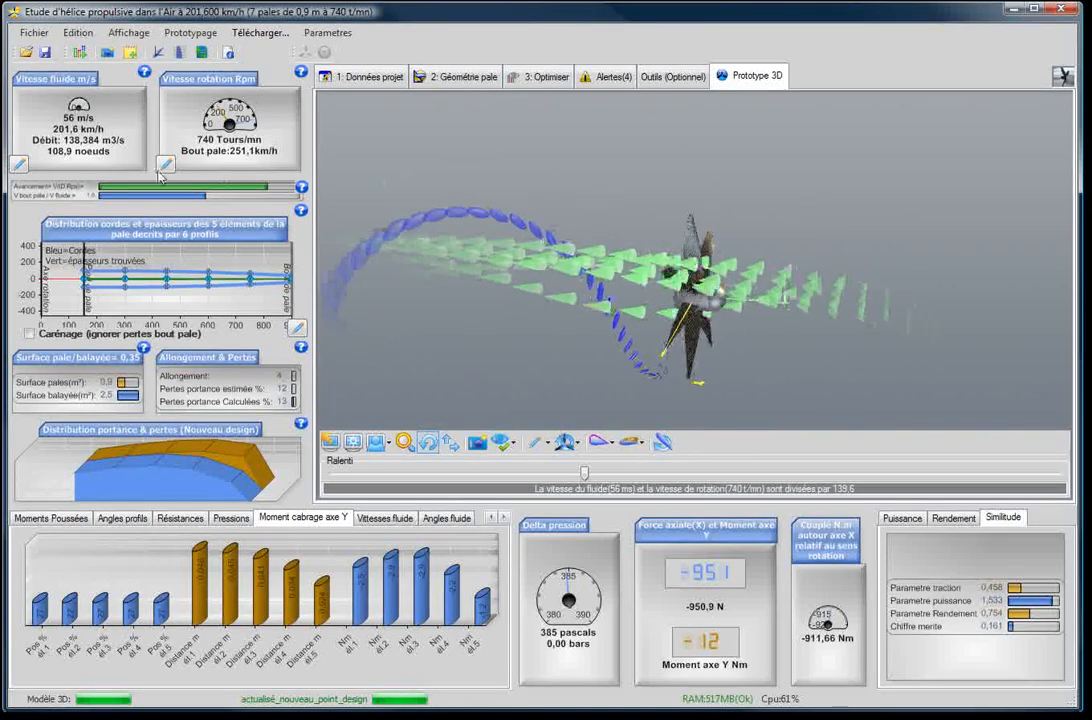
Set the fluid velocity upstream of the blade to 0.1 m/s.
{"action": "left_click", "coordinate": [17, 172]}
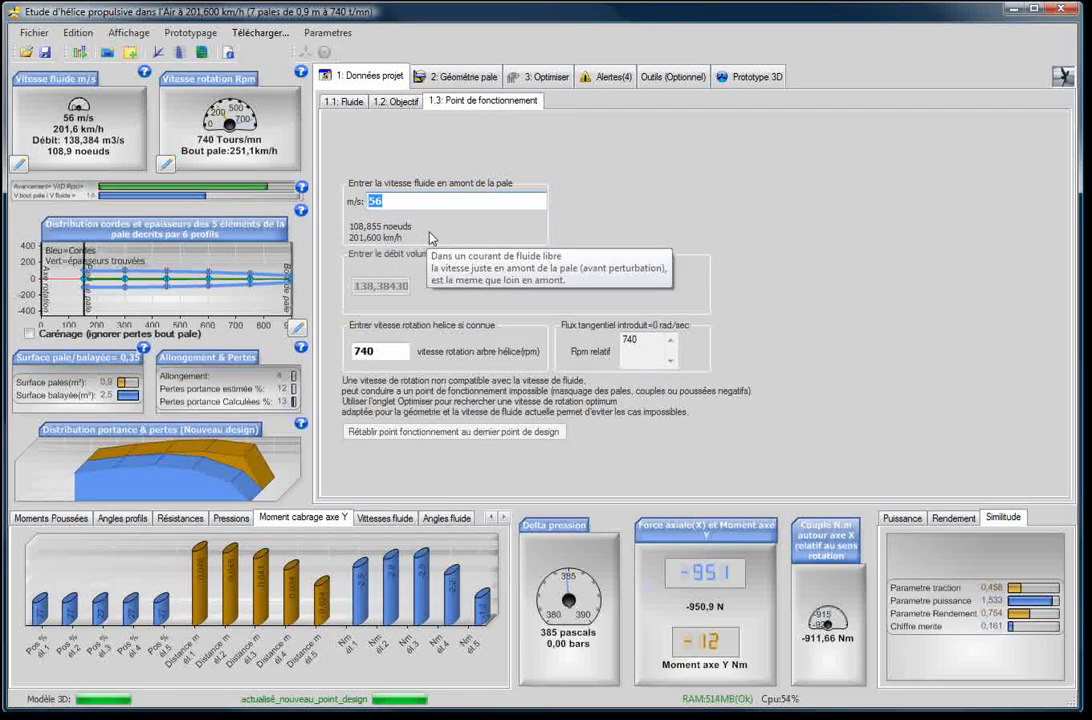
{"action": "type", "text": "0,1"}
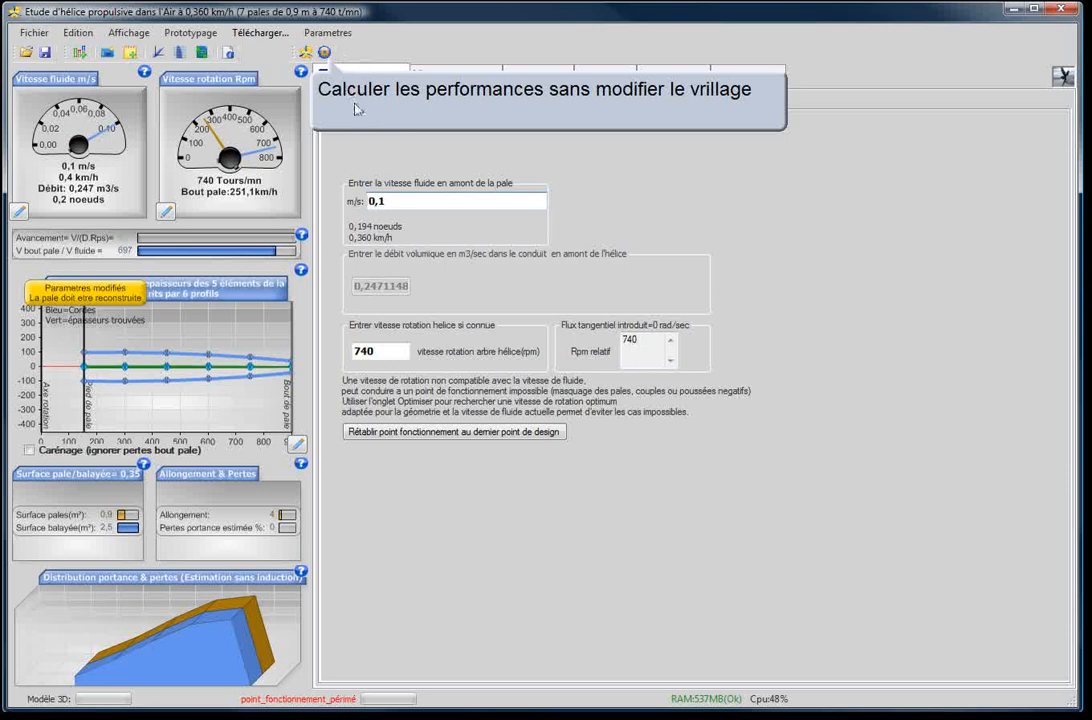
Calculate the propeller's performance at the new operating point without modifying the blade twist, and display the power results.
{"action": "double_click", "coordinate": [378, 201]}
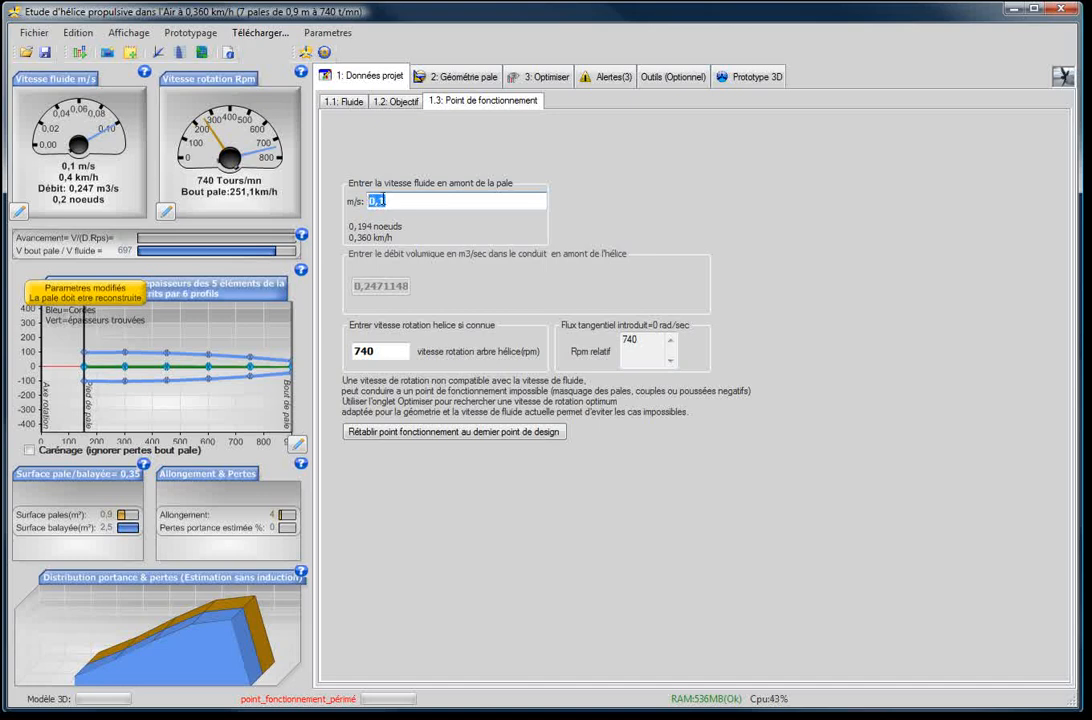
{"action": "left_click", "coordinate": [326, 53]}
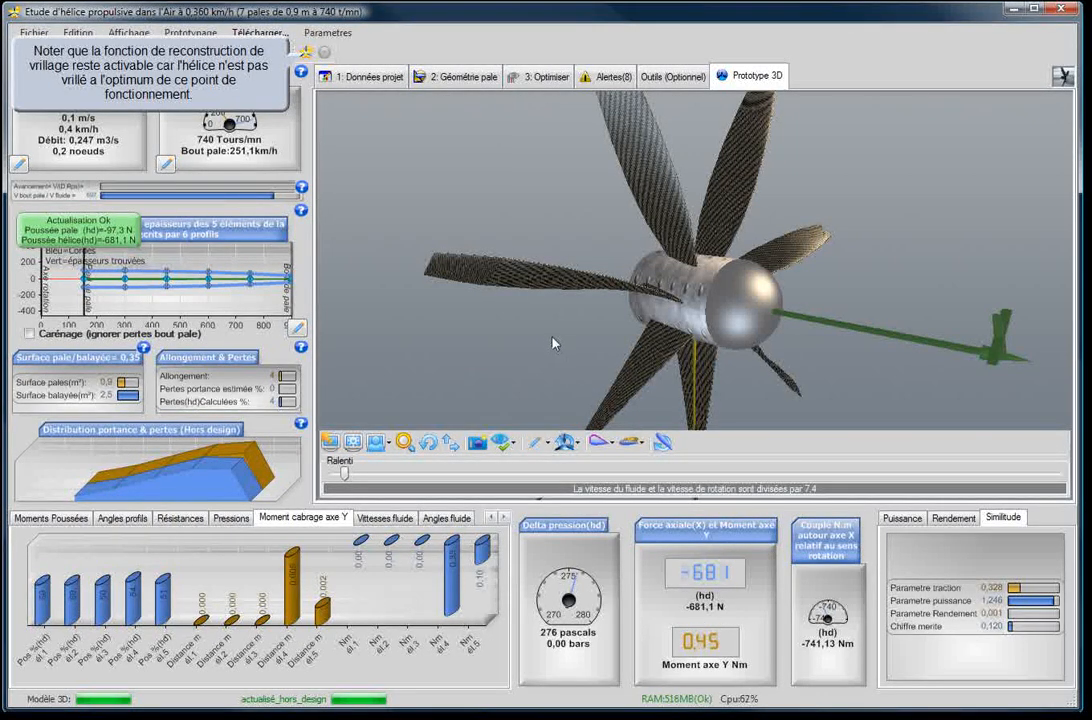
{"action": "left_click", "coordinate": [900, 519]}
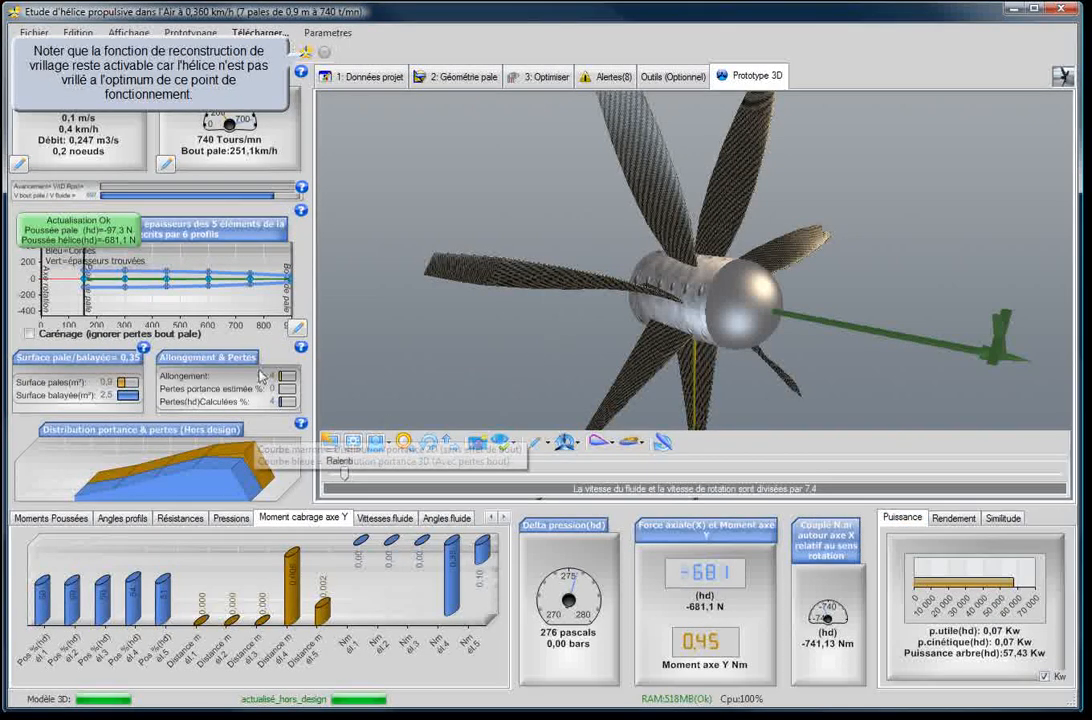
Examine the recalculated propeller's 3D model from several angles, including the blades, hub and axis arrow.
{"action": "left_click", "coordinate": [427, 442]}
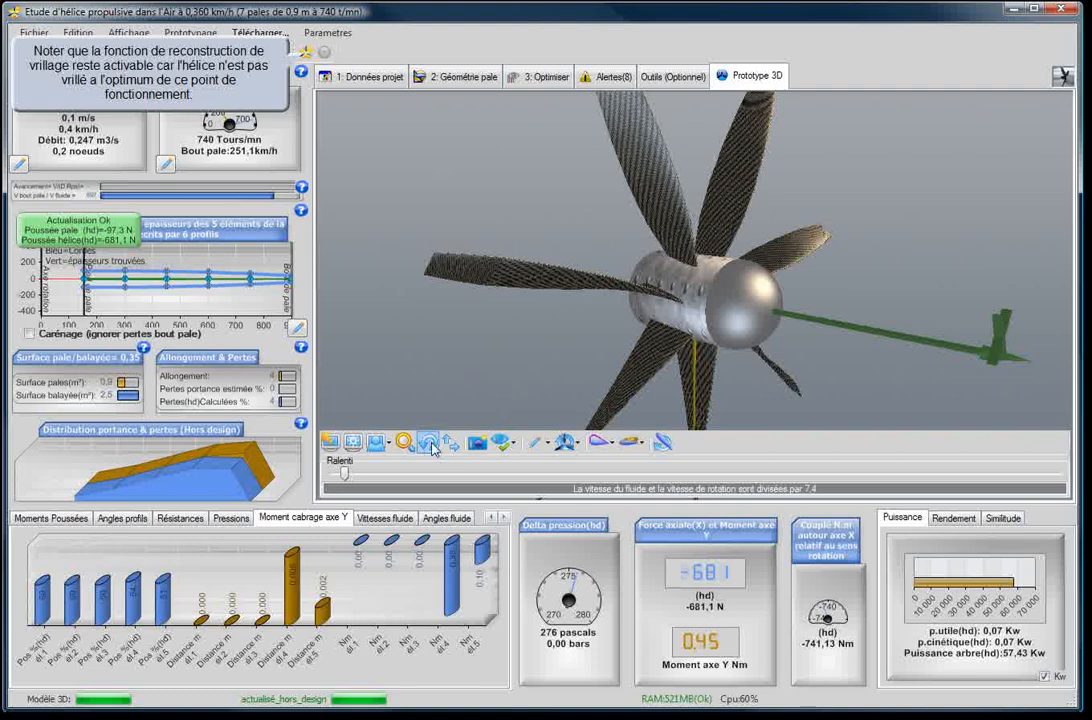
{"action": "left_click_drag", "start_coordinate": [575, 334], "coordinate": [483, 318]}
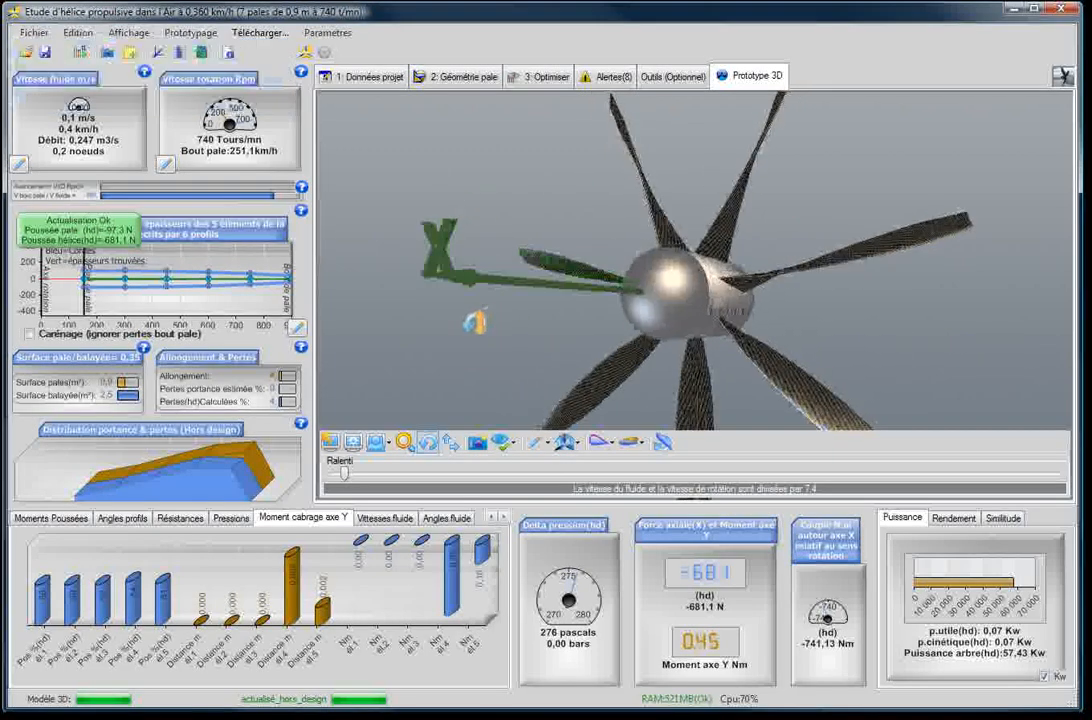
{"action": "scroll", "coordinate": [488, 317], "scroll_direction": "down", "scroll_amount": 4}
{"action": "scroll", "coordinate": [604, 294], "scroll_direction": "up", "scroll_amount": 3}
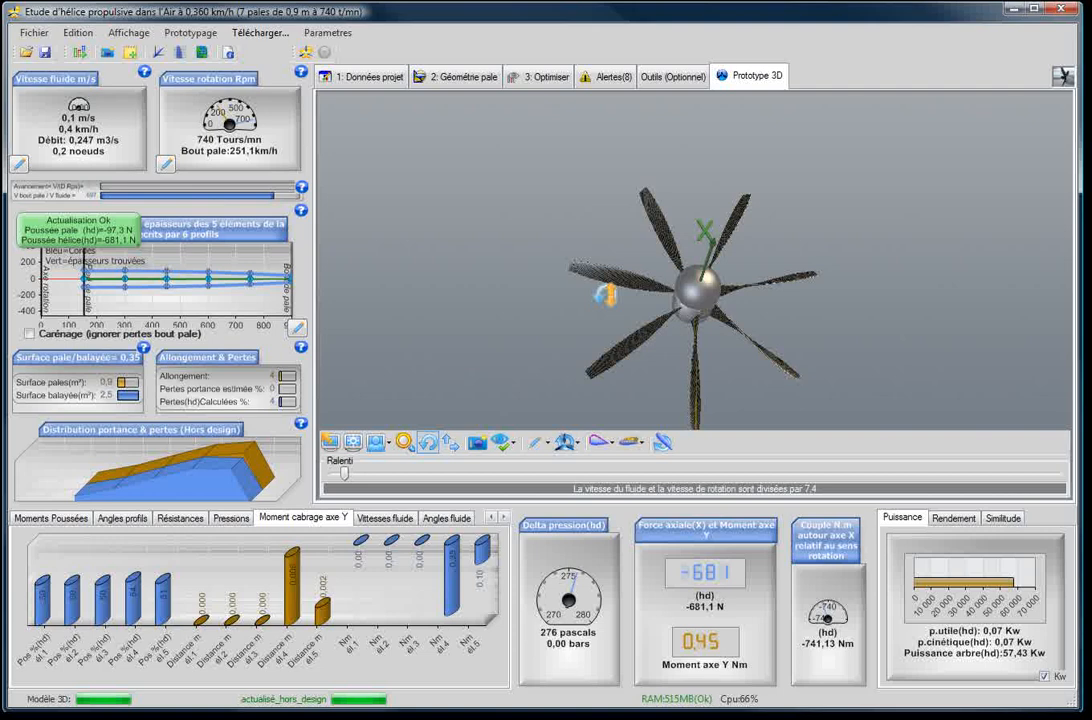
{"action": "left_click_drag", "start_coordinate": [605, 294], "coordinate": [636, 313]}
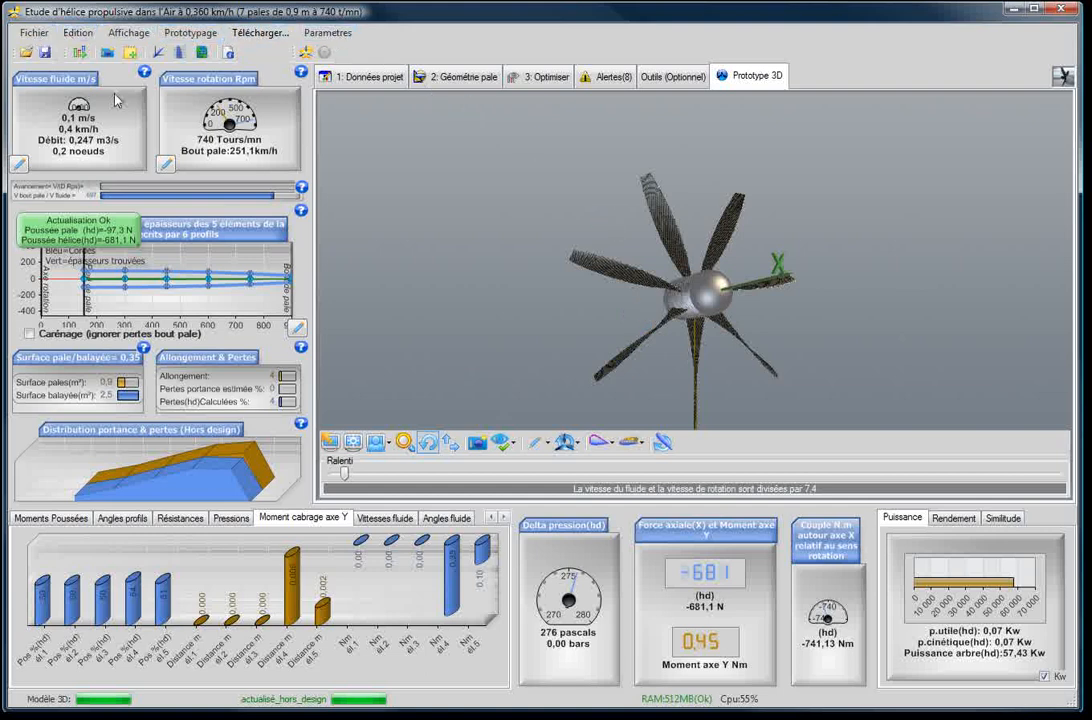
{"action": "mouse_move", "coordinate": [466, 281]}
{"action": "left_mouse_down"}
{"action": "mouse_move", "coordinate": [432, 276]}
{"action": "mouse_move", "coordinate": [480, 266]}
{"action": "mouse_move", "coordinate": [419, 232]}
{"action": "mouse_move", "coordinate": [478, 293]}
{"action": "left_mouse_up"}
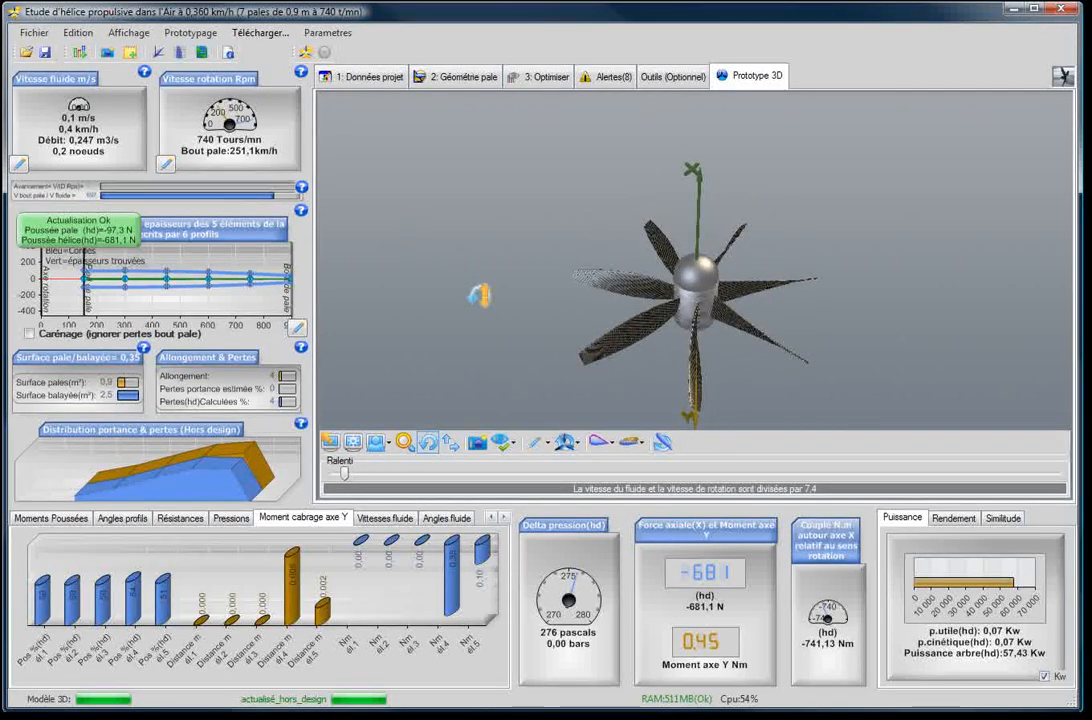